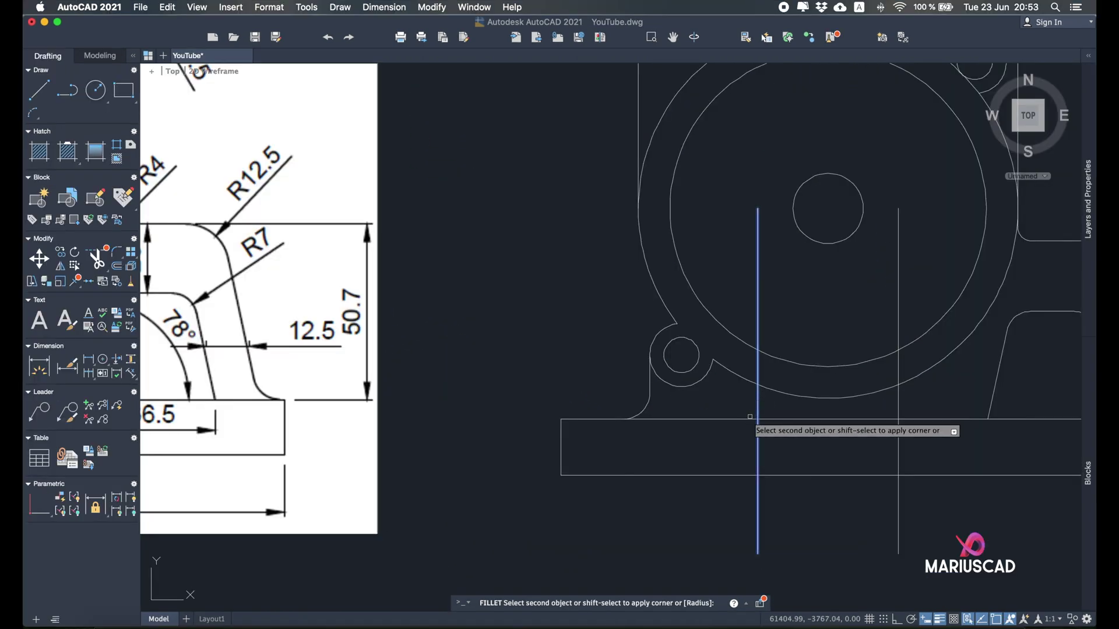
- Finish a fillet, pick house walls, measure an area, then window-select the triangular part for 3DROTATE
{"action": "left_click", "coordinate": [751, 419]}
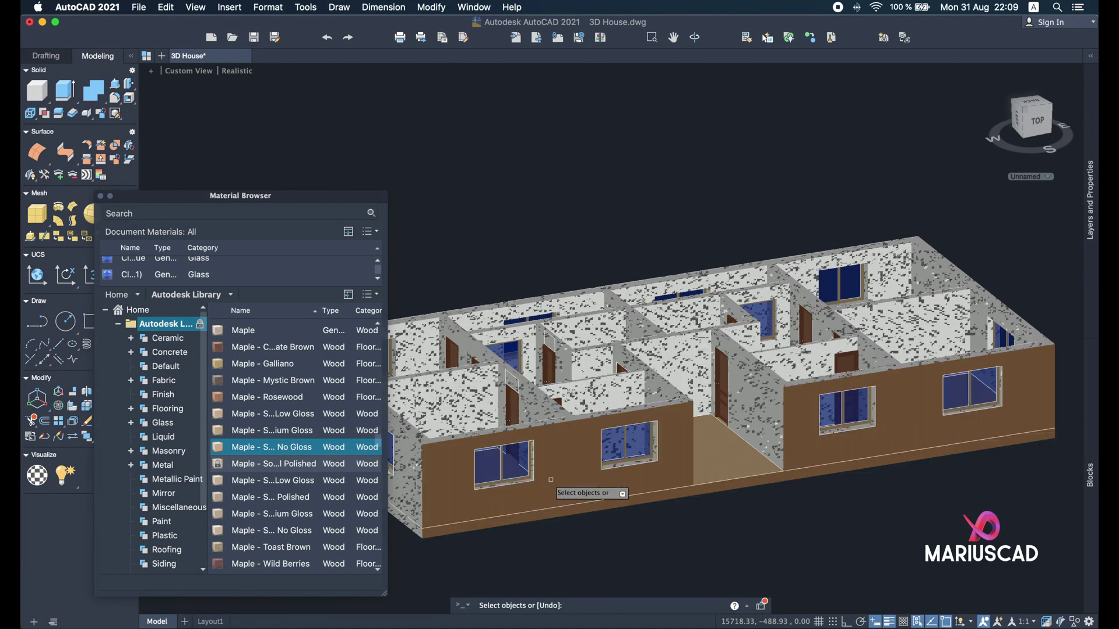
{"action": "left_click", "coordinate": [551, 480]}
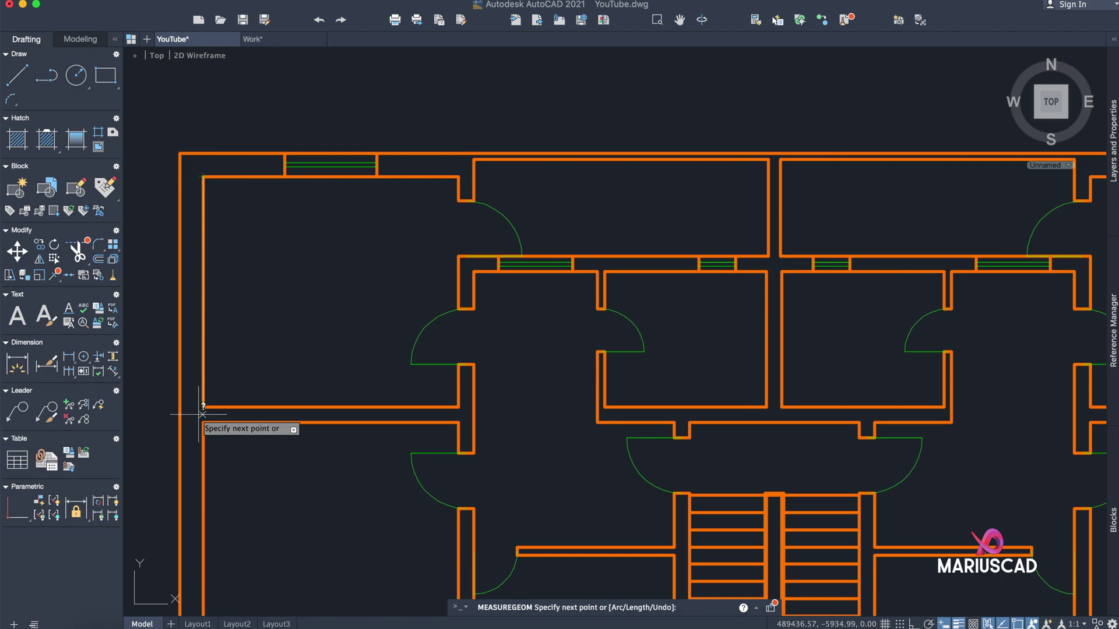
{"action": "left_click", "coordinate": [204, 407]}
{"action": "left_click", "coordinate": [459, 406]}
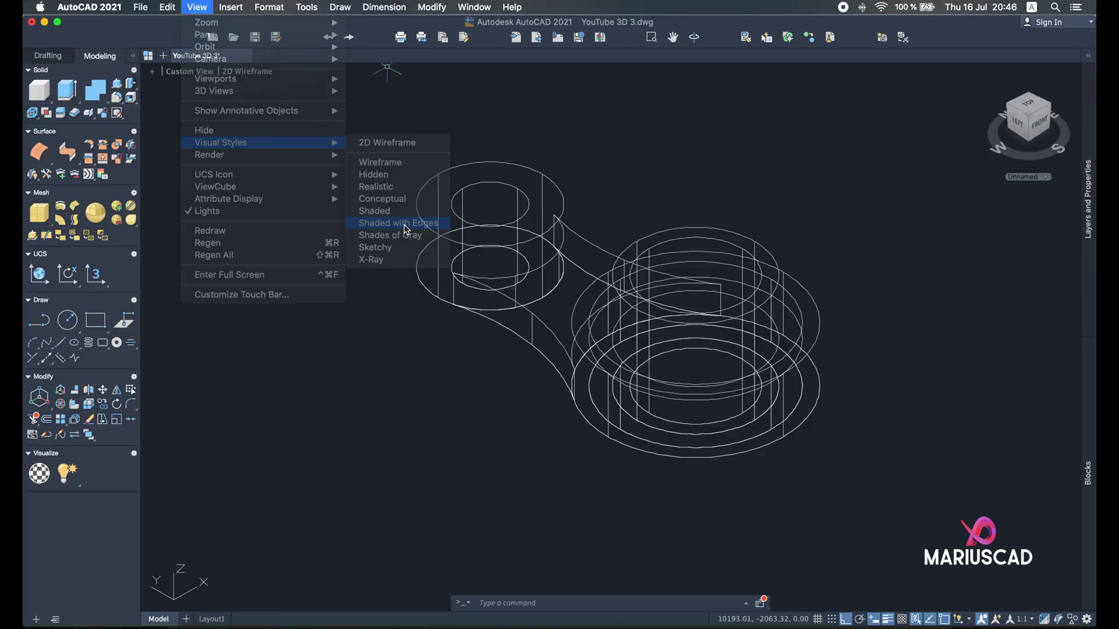
{"action": "left_click", "coordinate": [400, 219]}
{"action": "left_click", "coordinate": [963, 491]}
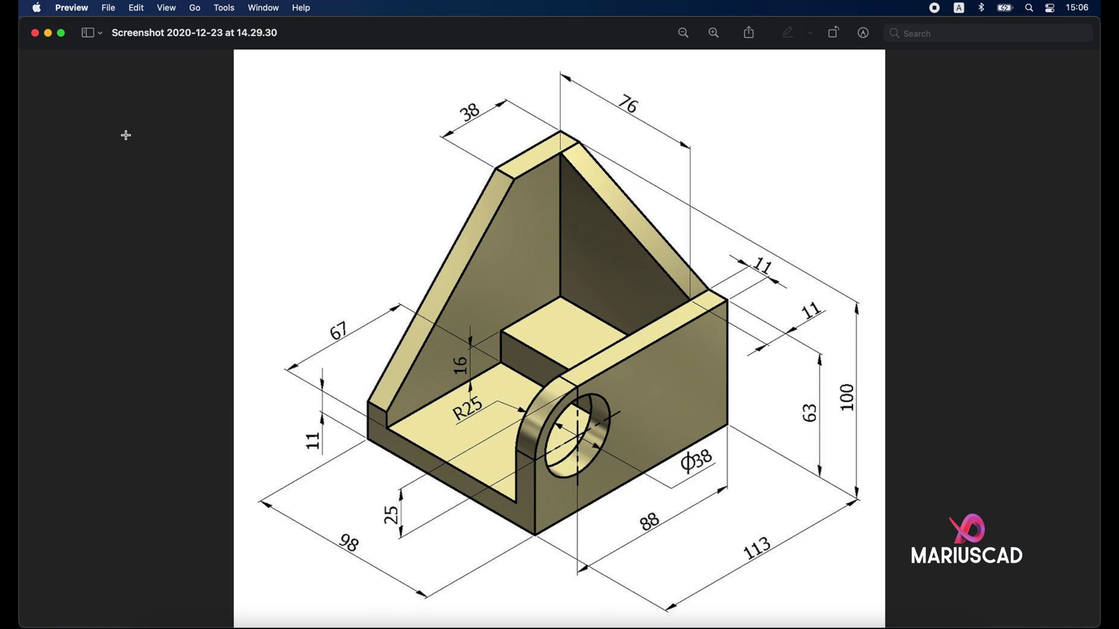
- Draw a 113 by 98 rectangle in AutoCAD with RECTANG
{"action": "left_click", "coordinate": [48, 33]}
{"action": "type", "text": "rect"}
{"action": "key", "text": "Return"}
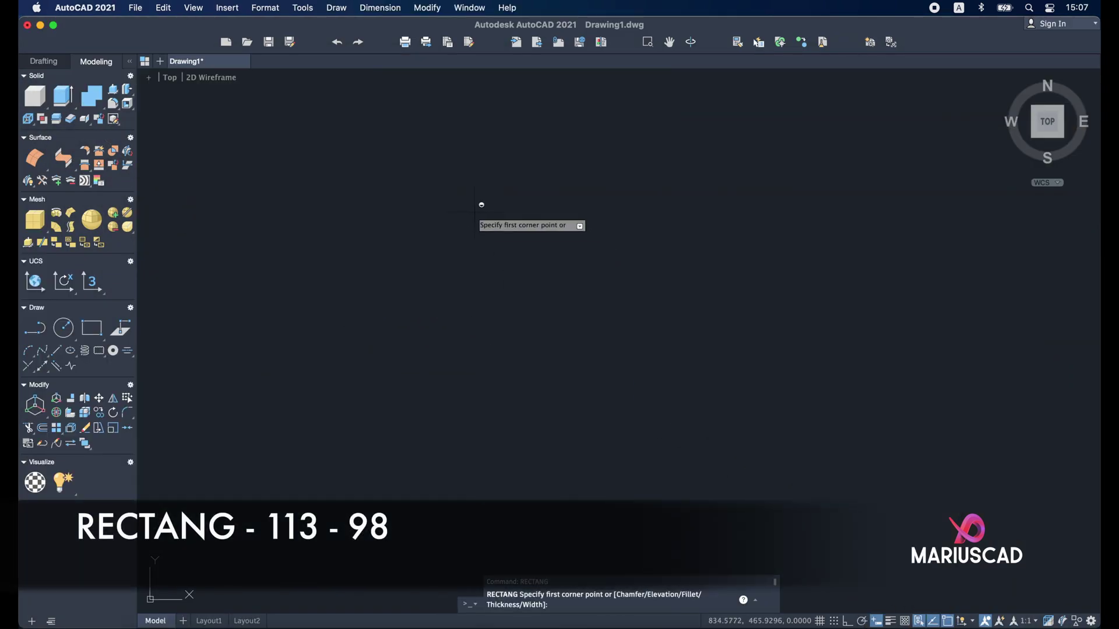
{"action": "left_click", "coordinate": [460, 224]}
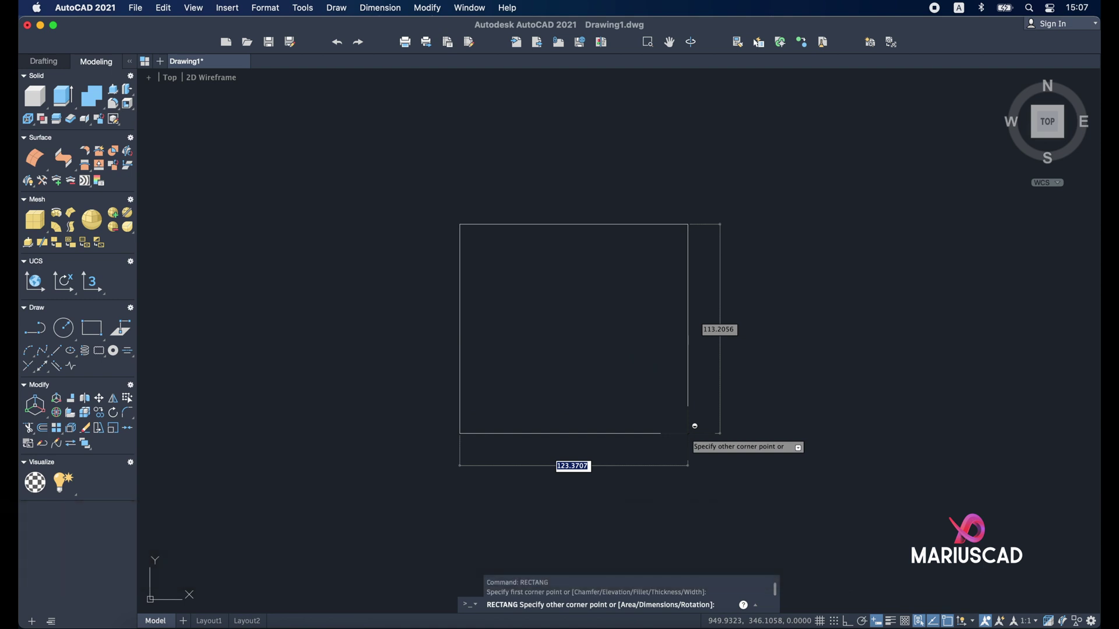
{"action": "type", "text": "113"}
{"action": "key", "text": "Tab"}
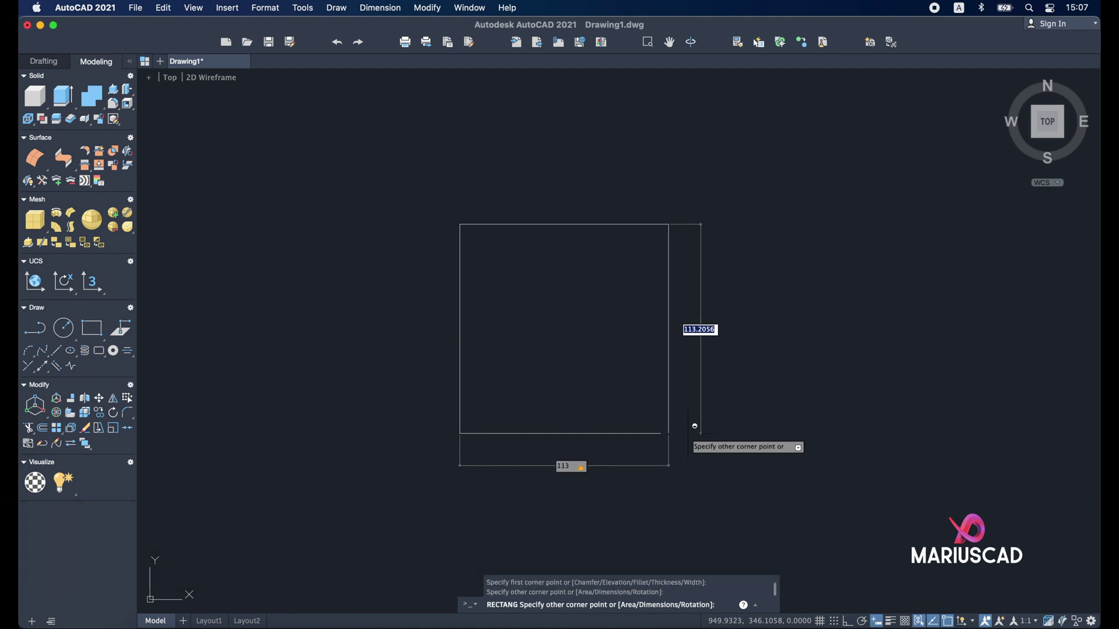
{"action": "type", "text": "98"}
{"action": "key", "text": "Return"}
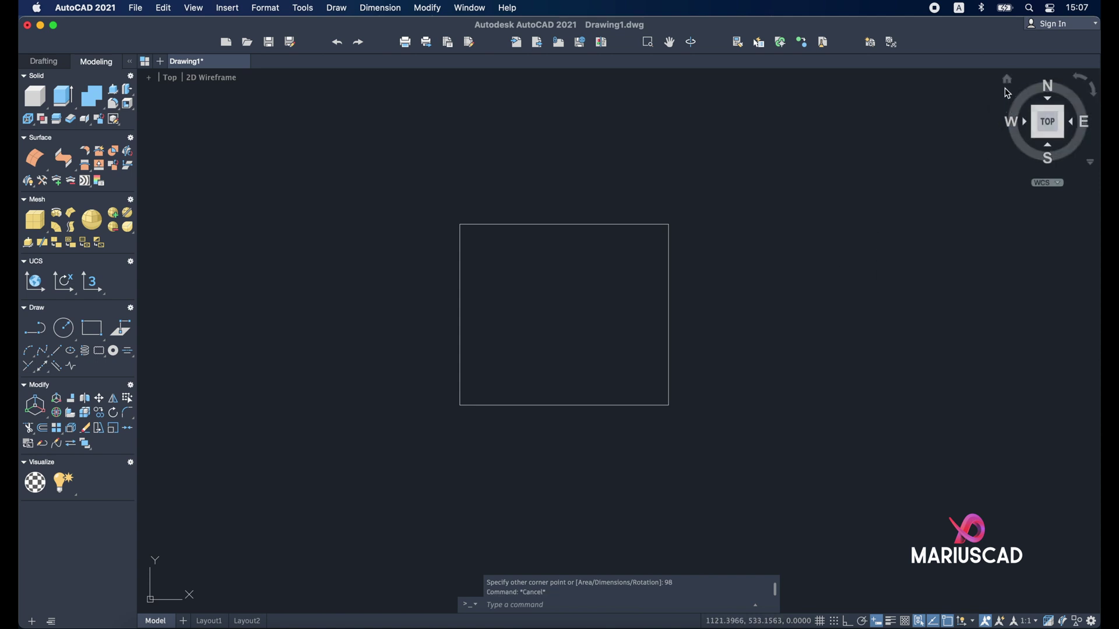
- From the Home view, press-pull the rectangle 11 units into the base slab
{"action": "left_click", "coordinate": [1008, 83]}
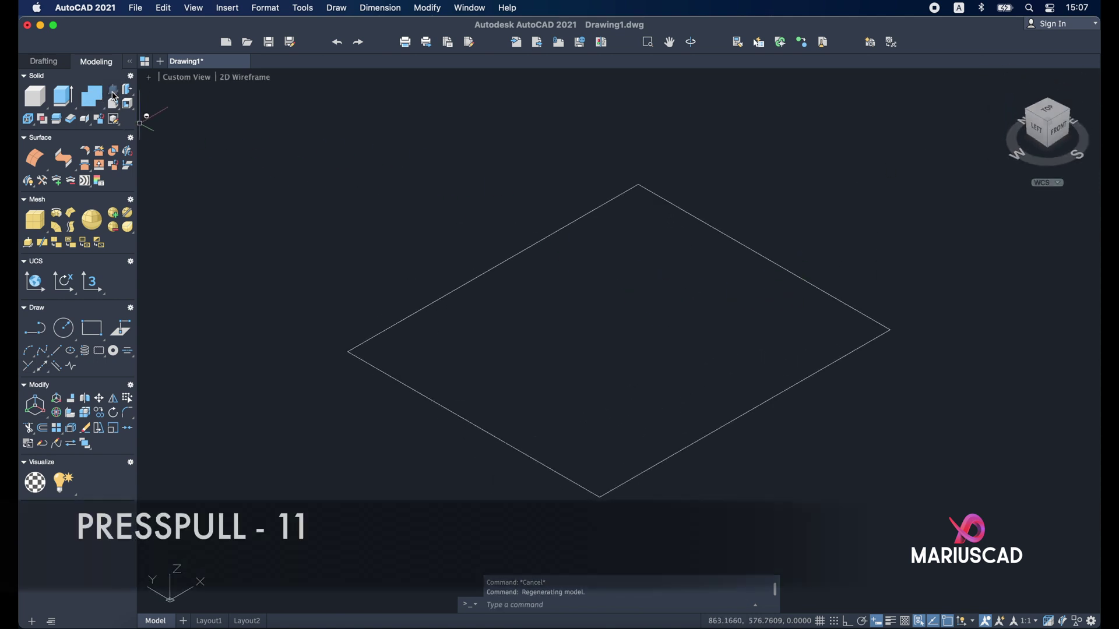
{"action": "left_click", "coordinate": [91, 95]}
{"action": "left_click", "coordinate": [544, 380]}
{"action": "type", "text": "11"}
{"action": "key", "text": "Return"}
{"action": "scroll", "coordinate": [570, 307], "scroll_direction": "down", "scroll_amount": 3}
{"action": "key", "text": "Escape"}
{"action": "left_click", "coordinate": [934, 620]}
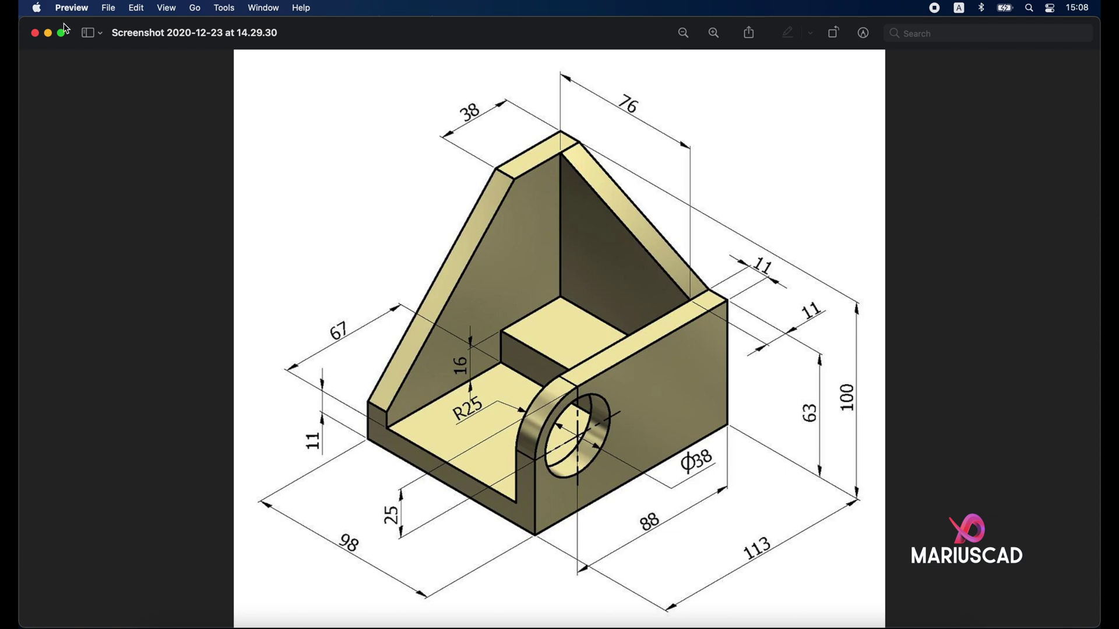
- Start a rectangle at the slab's top corner, then cancel it
{"action": "left_click", "coordinate": [48, 32]}
{"action": "type", "text": "re"}
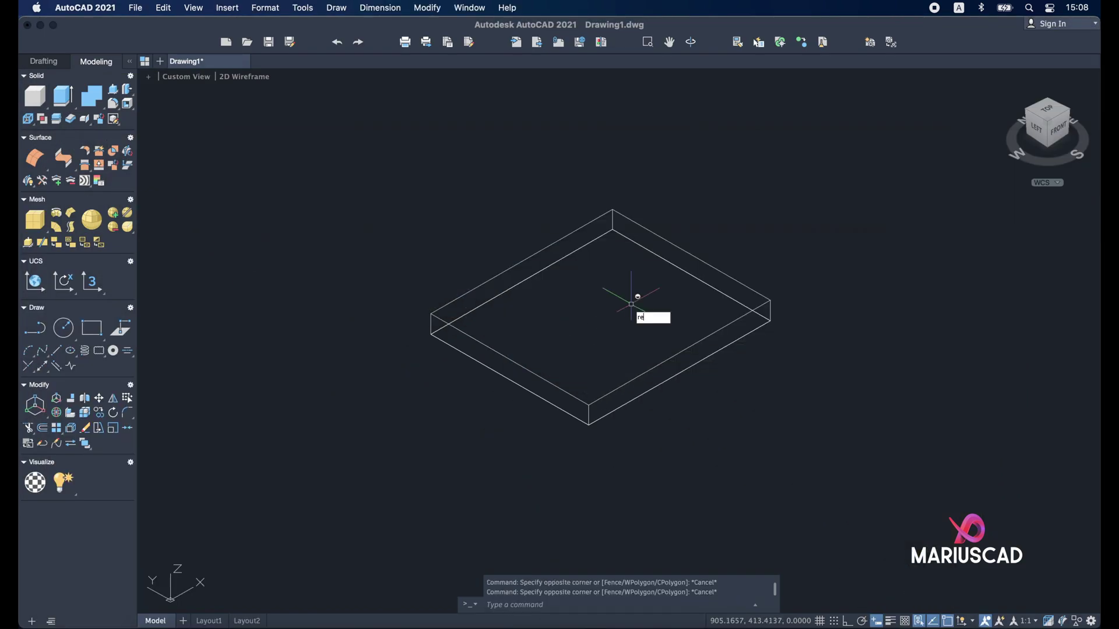
{"action": "type", "text": "ct"}
{"action": "key", "text": "Return"}
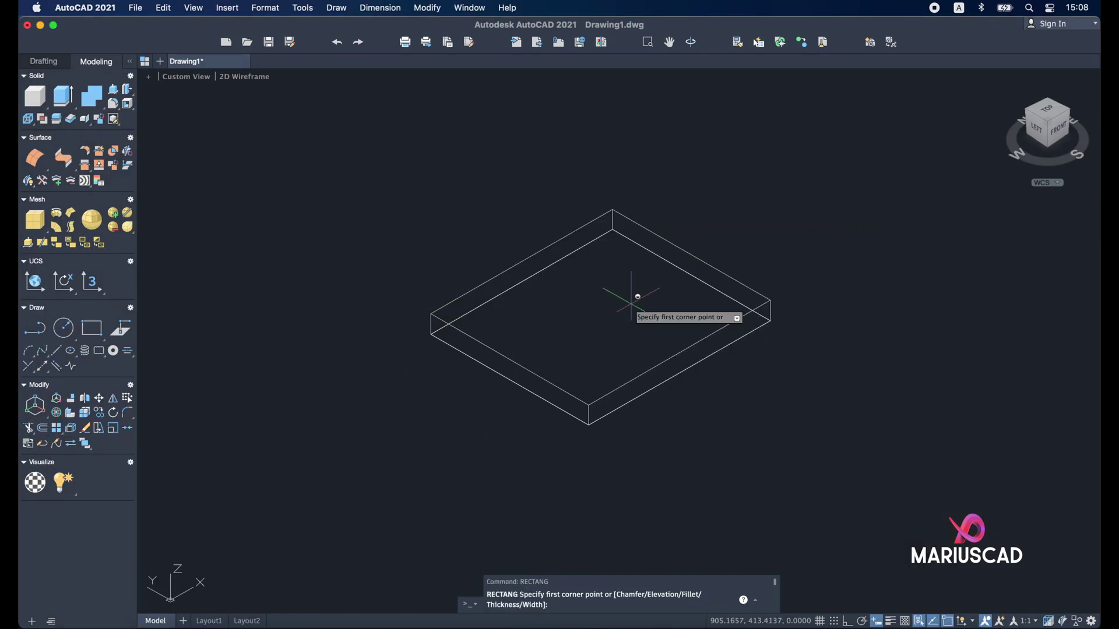
{"action": "left_click", "coordinate": [612, 210]}
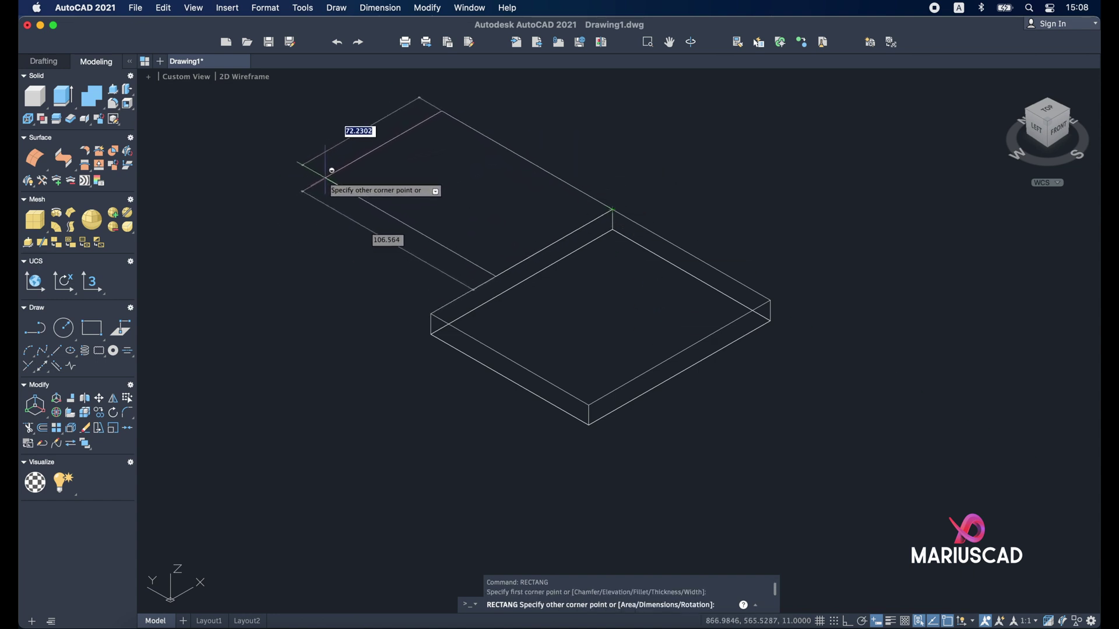
{"action": "key", "text": "Escape"}
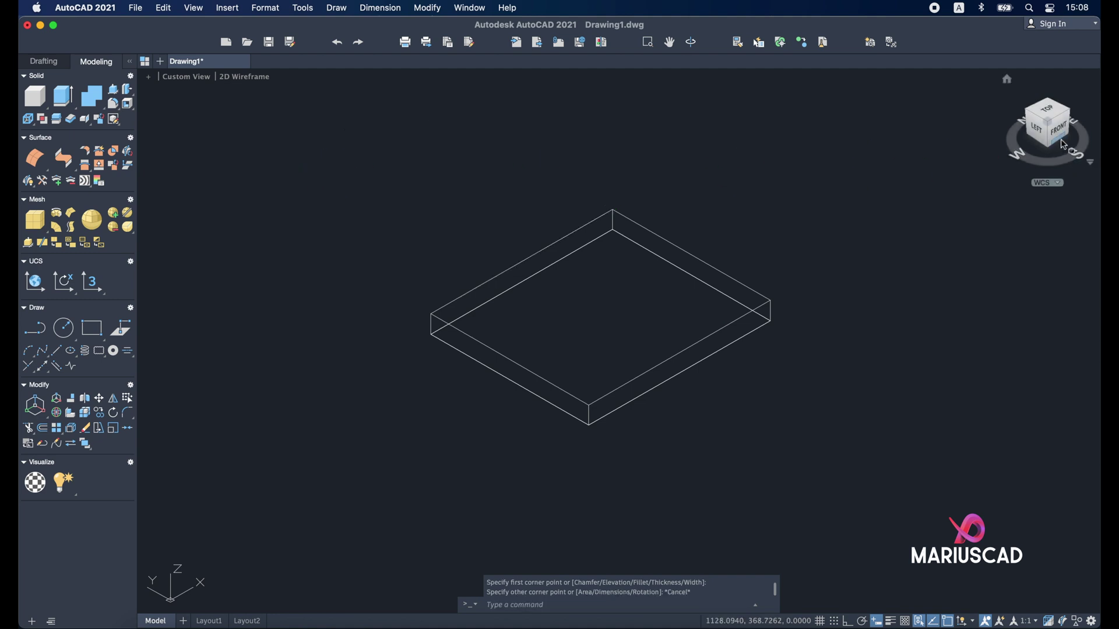
- Create a new UCS aligned to the Front view, then orbit back to 3D
{"action": "left_click", "coordinate": [1060, 134]}
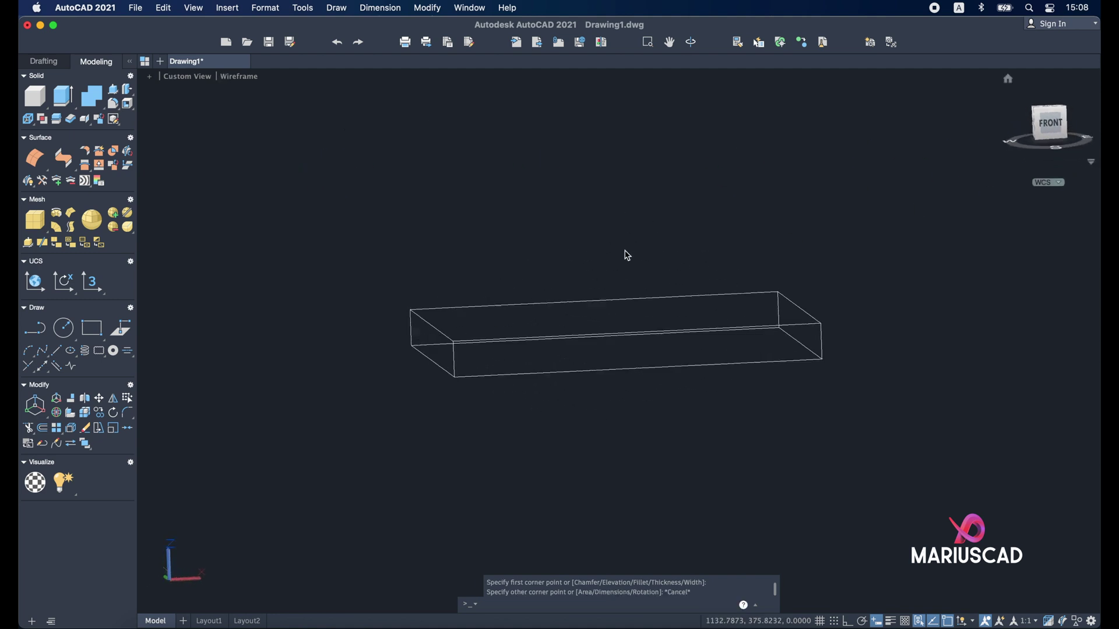
{"action": "left_click", "coordinate": [304, 8]}
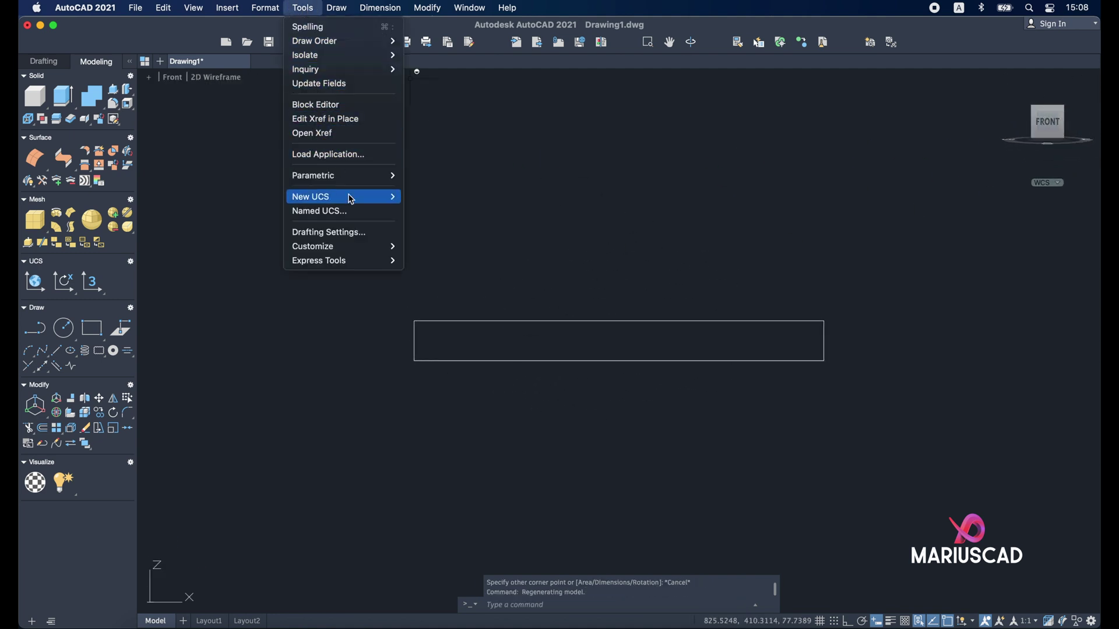
{"action": "mouse_move", "coordinate": [352, 201]}
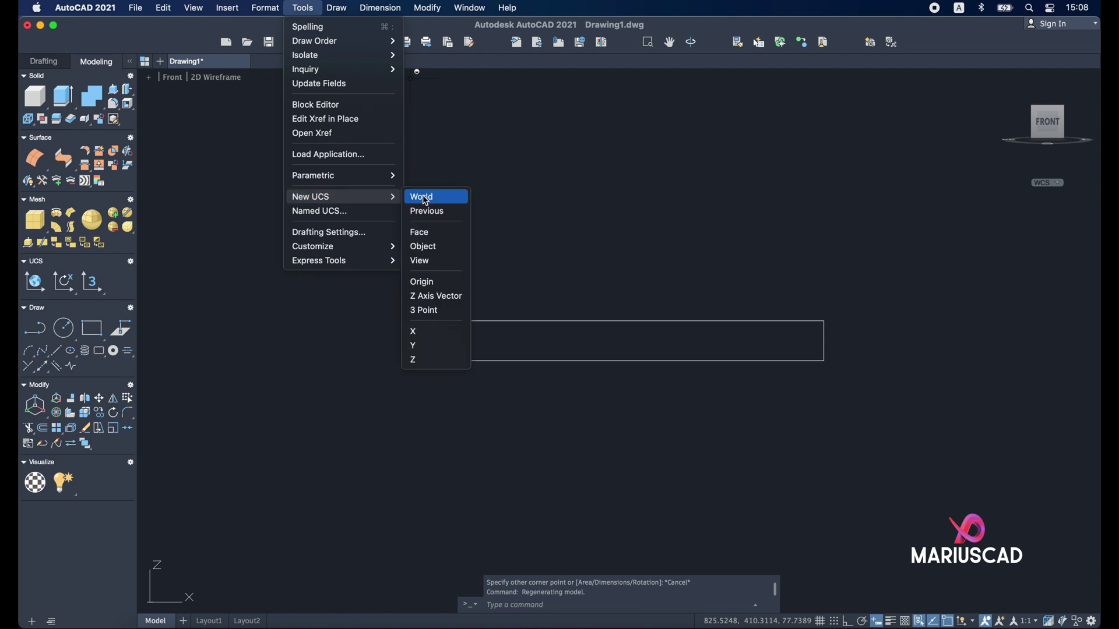
{"action": "left_click", "coordinate": [421, 261]}
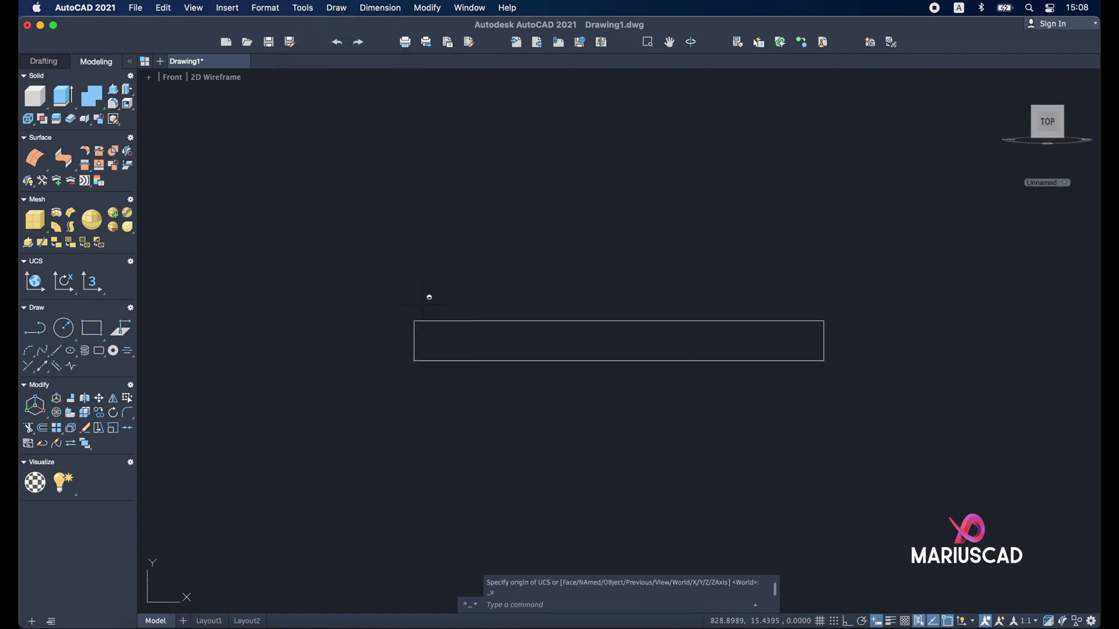
{"action": "middle_click_drag", "start_coordinate": [616, 244], "coordinate": [673, 304], "text": "shift"}
- Draw an upright 113 by 89 rectangle anchored at the slab's back corner
{"action": "type", "text": "rectang"}
{"action": "key", "text": "Return"}
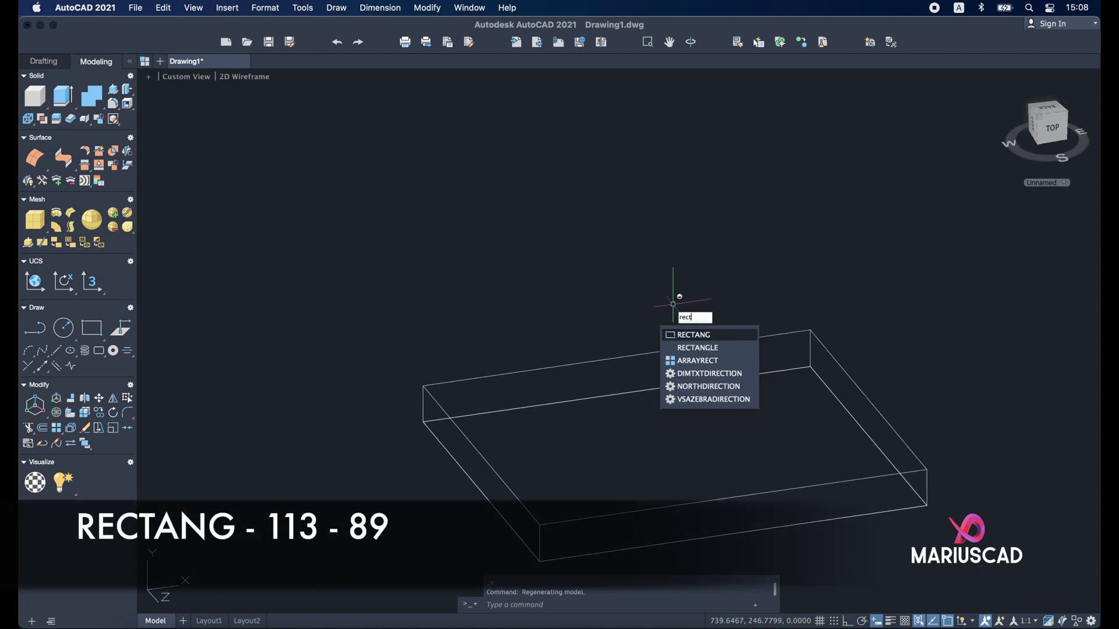
{"action": "left_click", "coordinate": [810, 330]}
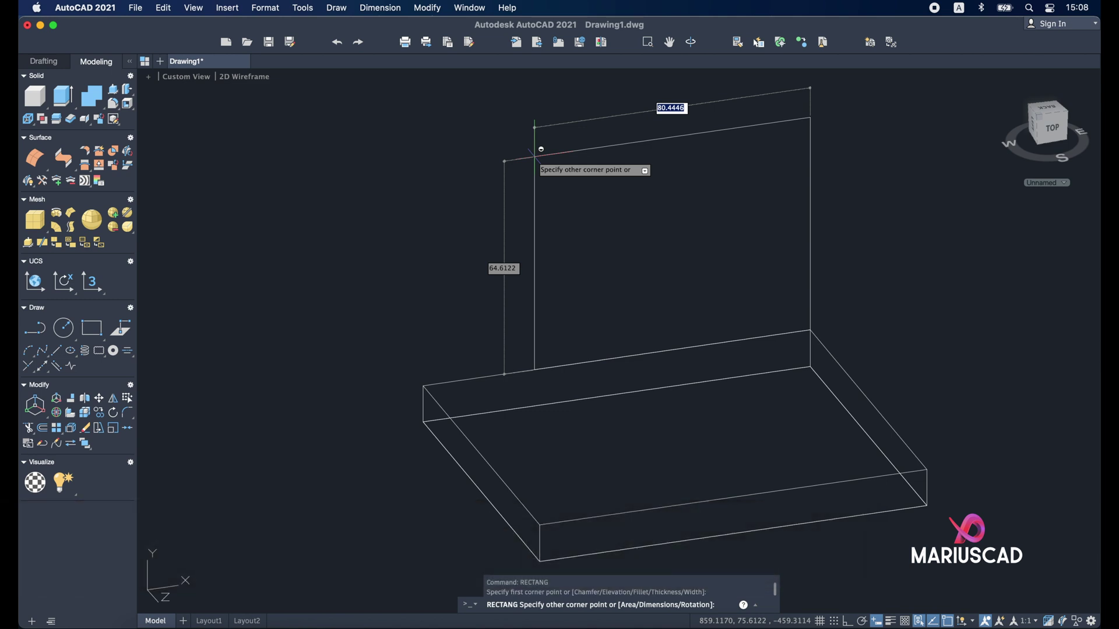
{"action": "type", "text": "113"}
{"action": "key", "text": "Tab"}
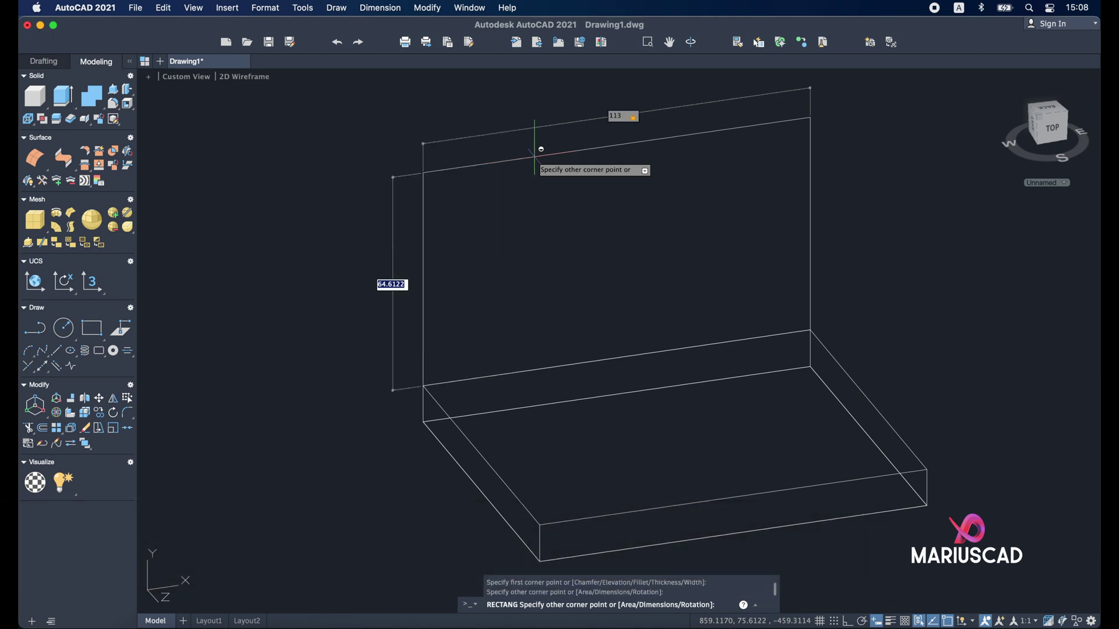
{"action": "type", "text": "89"}
{"action": "key", "text": "Return"}
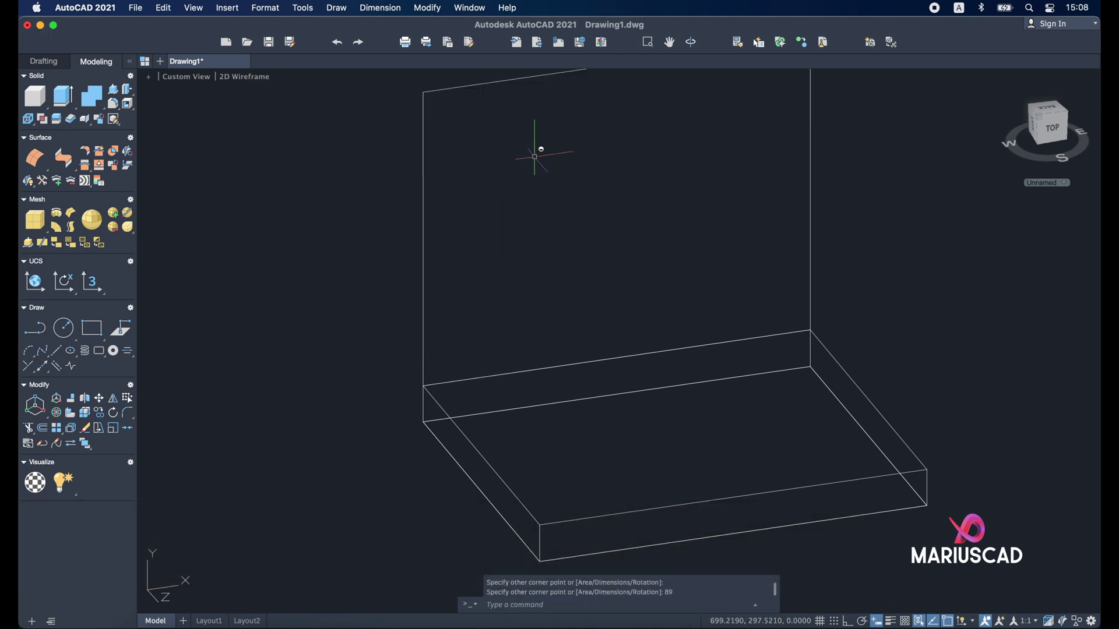
{"action": "key", "text": "Escape"}
{"action": "middle_click_drag", "start_coordinate": [532, 169], "coordinate": [552, 207], "text": "shift"}
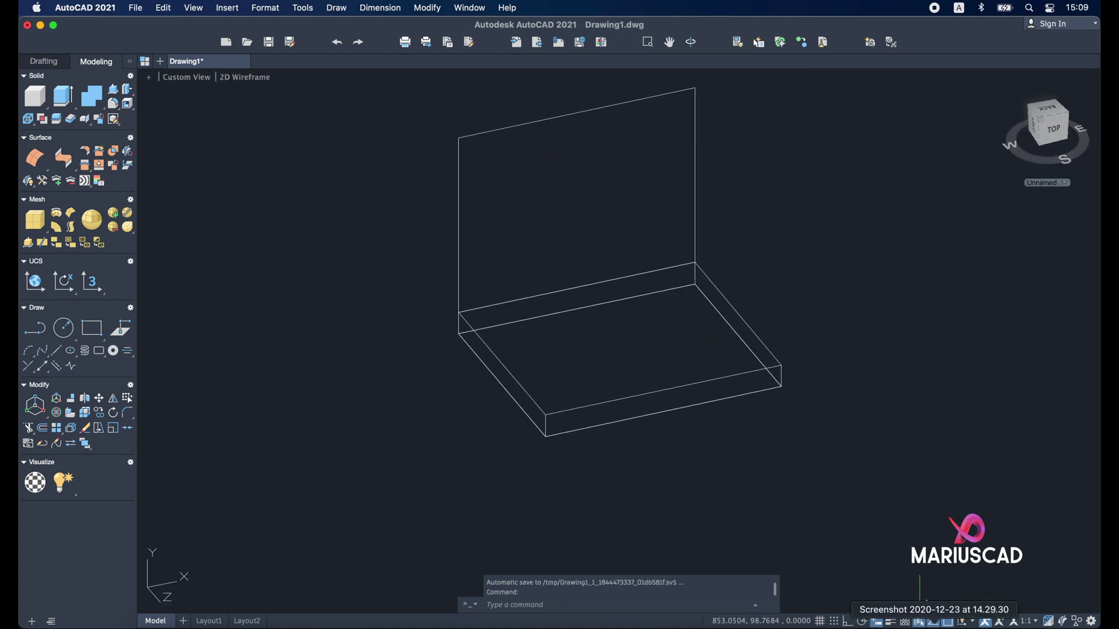
- Bring the dimensioned bracket screenshot back to the front in Preview
{"action": "left_click", "coordinate": [934, 622]}
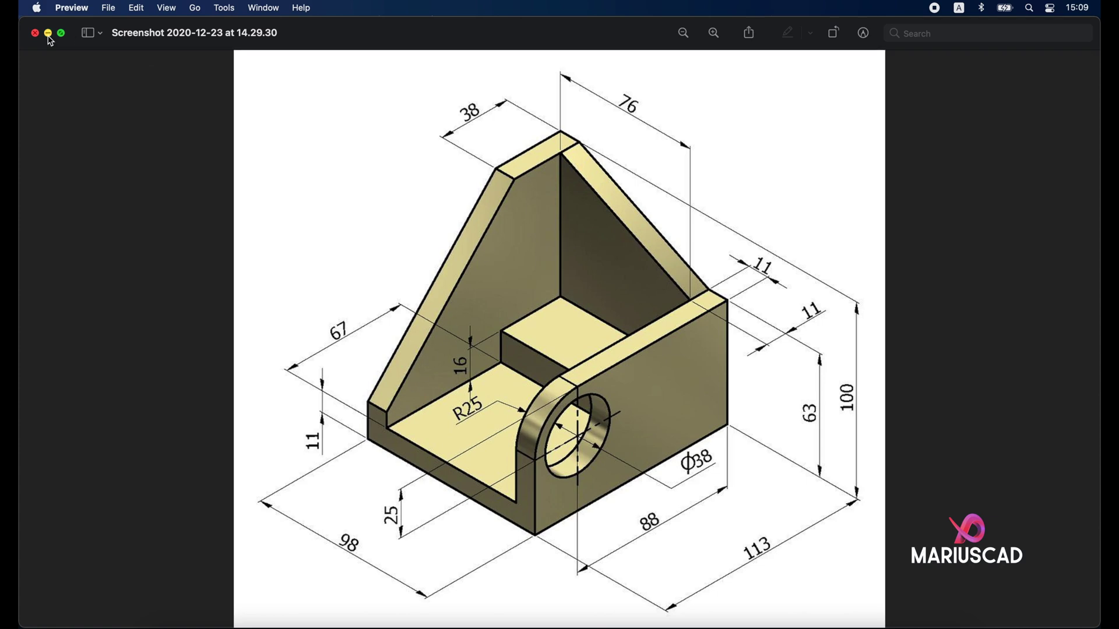
- Draw a line from the panel's lower corner, 8 units up, then sloping to the top edge
{"action": "key", "text": "super+Tab"}
{"action": "left_click", "coordinate": [556, 302]}
{"action": "key", "text": "Escape"}
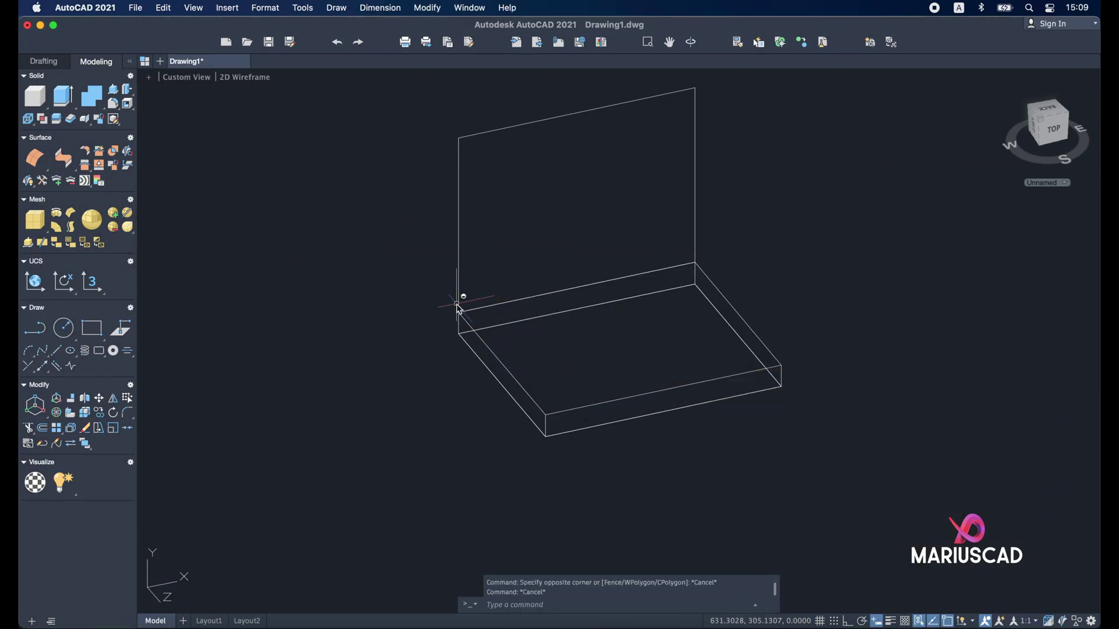
{"action": "type", "text": "l"}
{"action": "key", "text": "Return"}
{"action": "scroll", "coordinate": [458, 301], "scroll_direction": "up", "scroll_amount": 4}
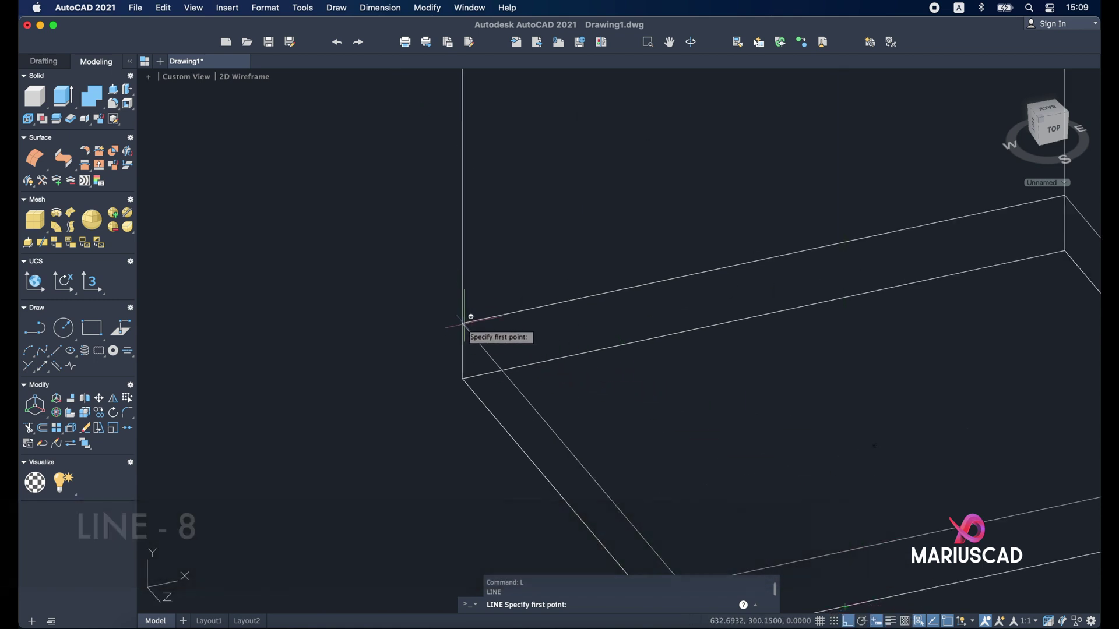
{"action": "middle_click_drag", "start_coordinate": [659, 319], "coordinate": [734, 320], "text": "shift"}
{"action": "scroll", "coordinate": [717, 275], "scroll_direction": "up", "scroll_amount": 6}
{"action": "left_click", "coordinate": [729, 272]}
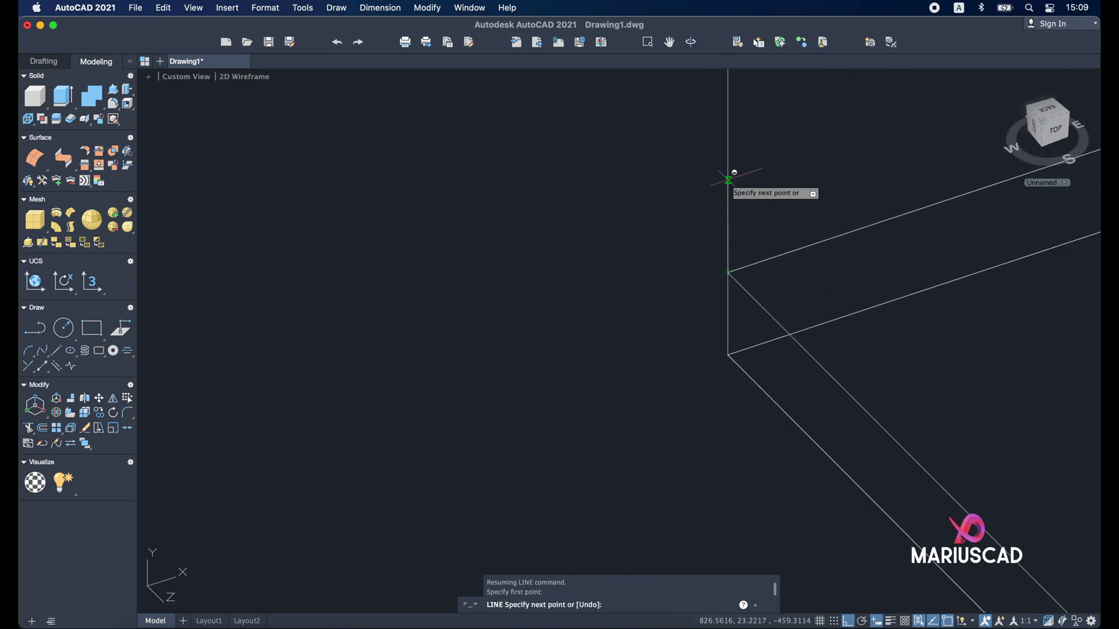
{"action": "type", "text": "8"}
{"action": "key", "text": "Return"}
{"action": "scroll", "coordinate": [450, 517], "scroll_direction": "down", "scroll_amount": 4}
{"action": "scroll", "coordinate": [589, 263], "scroll_direction": "down", "scroll_amount": 2}
{"action": "left_click", "coordinate": [848, 622]}
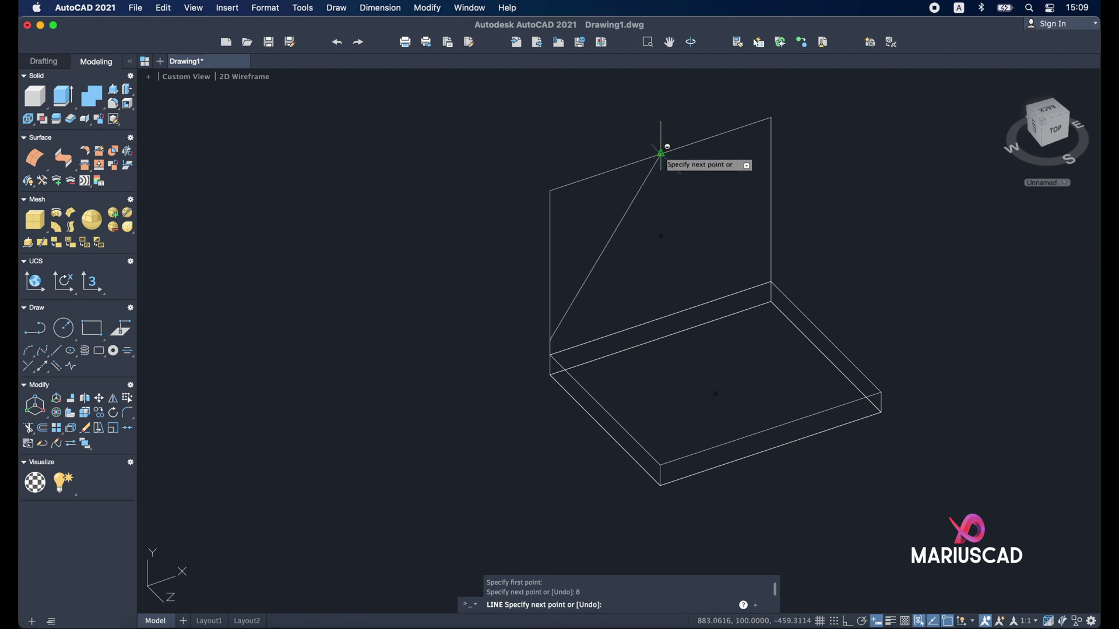
{"action": "left_click", "coordinate": [660, 153]}
{"action": "key", "text": "Escape"}
{"action": "scroll", "coordinate": [742, 147], "scroll_direction": "up", "scroll_amount": 3}
- Draw a 38-unit straight line from the panel's top-right corner
{"action": "type", "text": "l"}
{"action": "key", "text": "Return"}
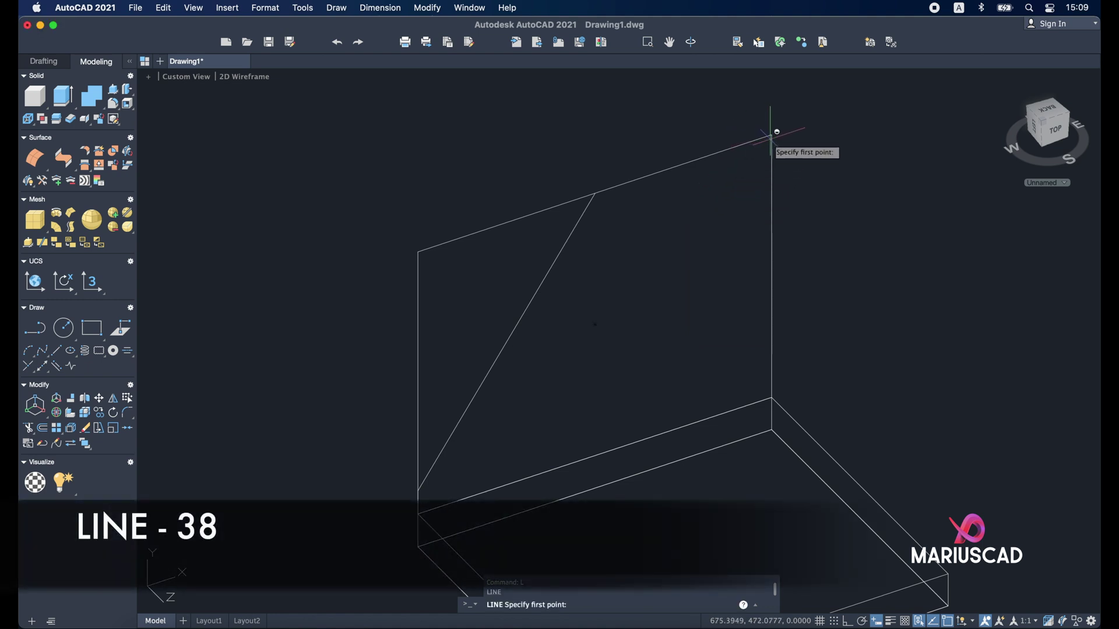
{"action": "left_click", "coordinate": [772, 135]}
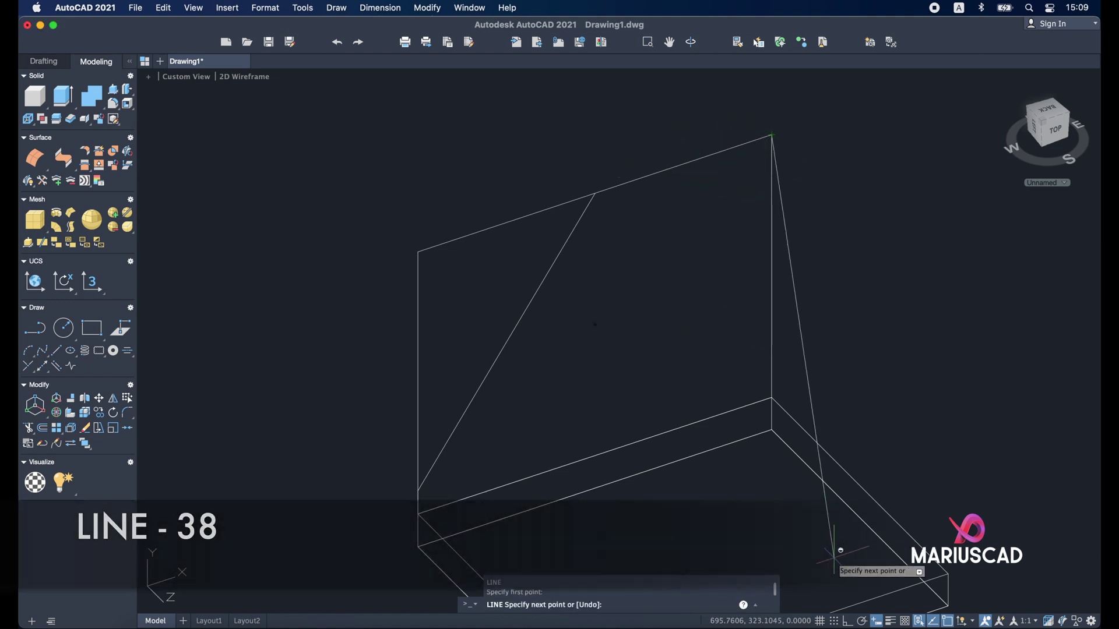
{"action": "left_click", "coordinate": [848, 621]}
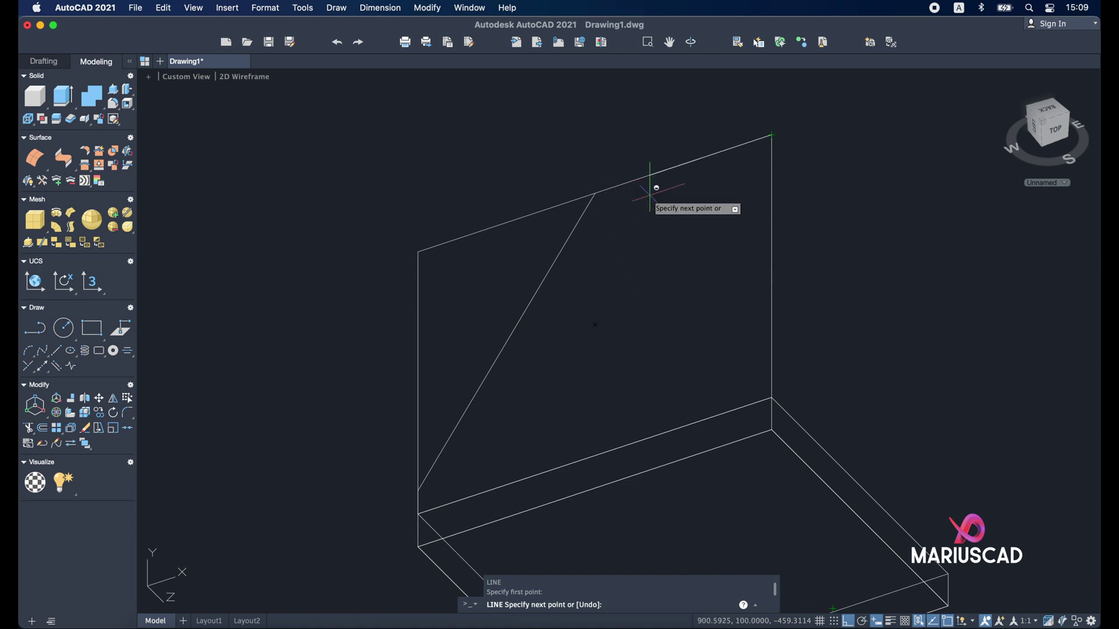
{"action": "type", "text": "38"}
{"action": "key", "text": "Return"}
{"action": "key", "text": "Escape"}
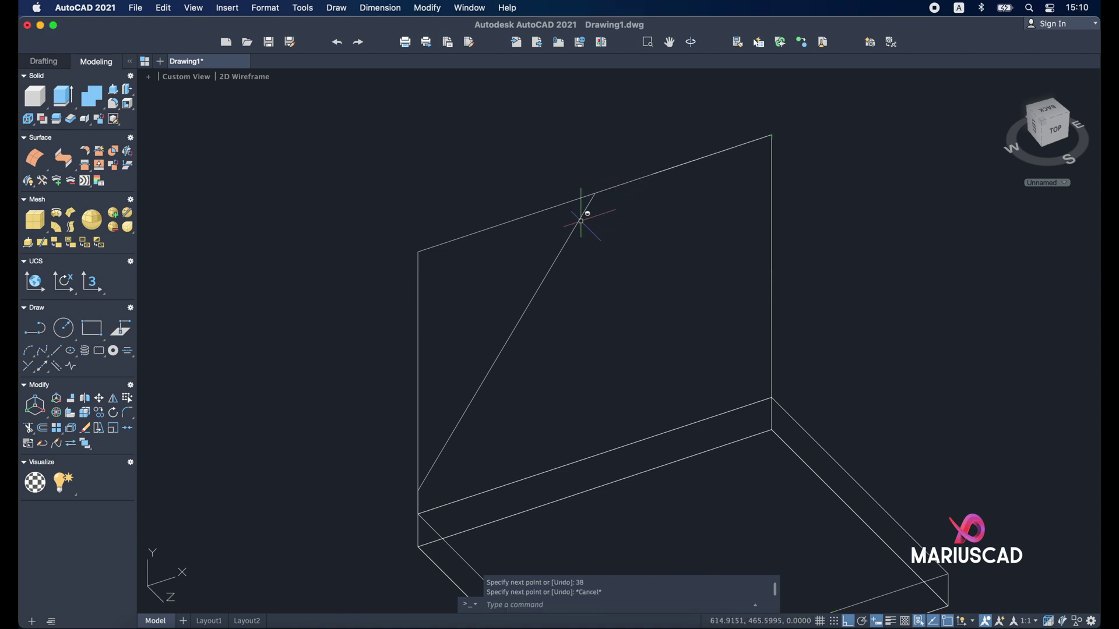
- Stretch the sloped line's upper end onto the short top edge's endpoint
{"action": "left_click", "coordinate": [686, 164]}
{"action": "left_click", "coordinate": [555, 224]}
{"action": "left_click", "coordinate": [553, 228]}
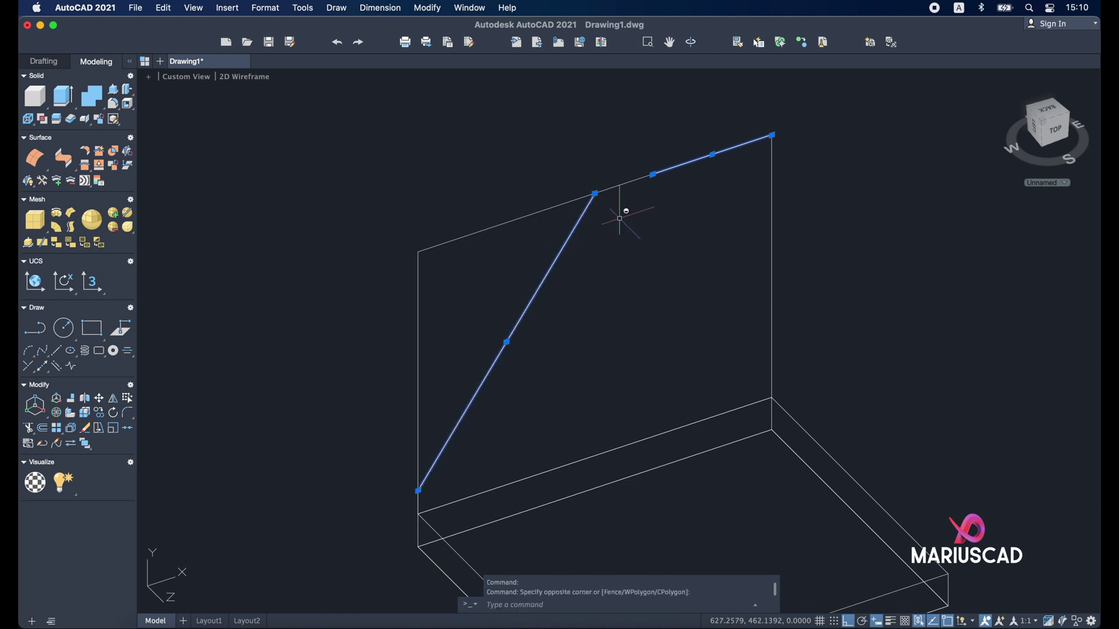
{"action": "left_click", "coordinate": [594, 193]}
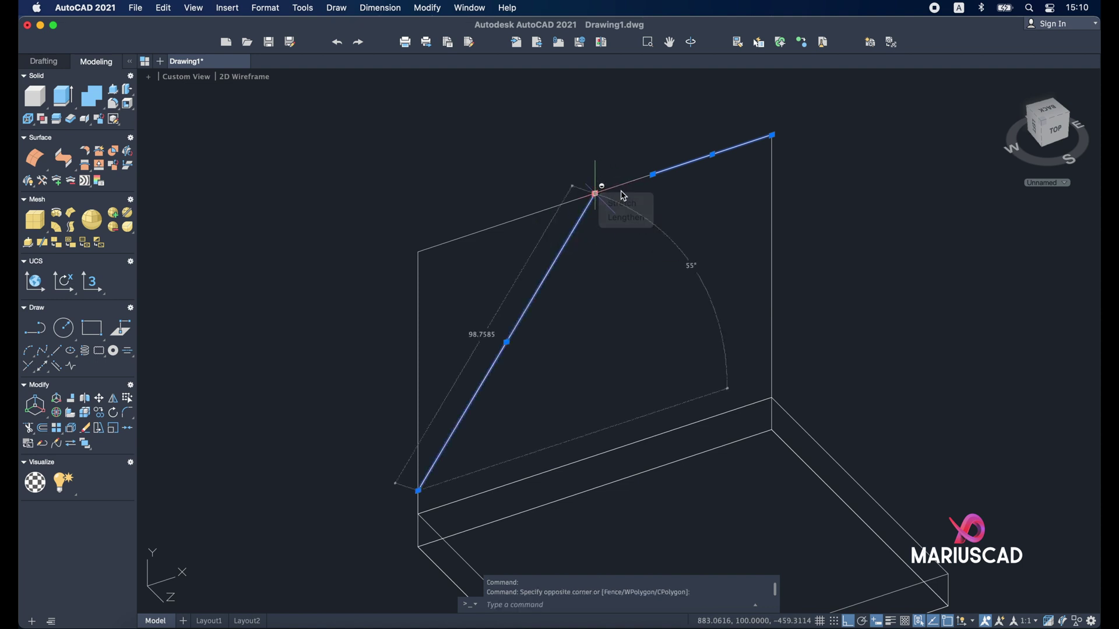
{"action": "left_click", "coordinate": [653, 174]}
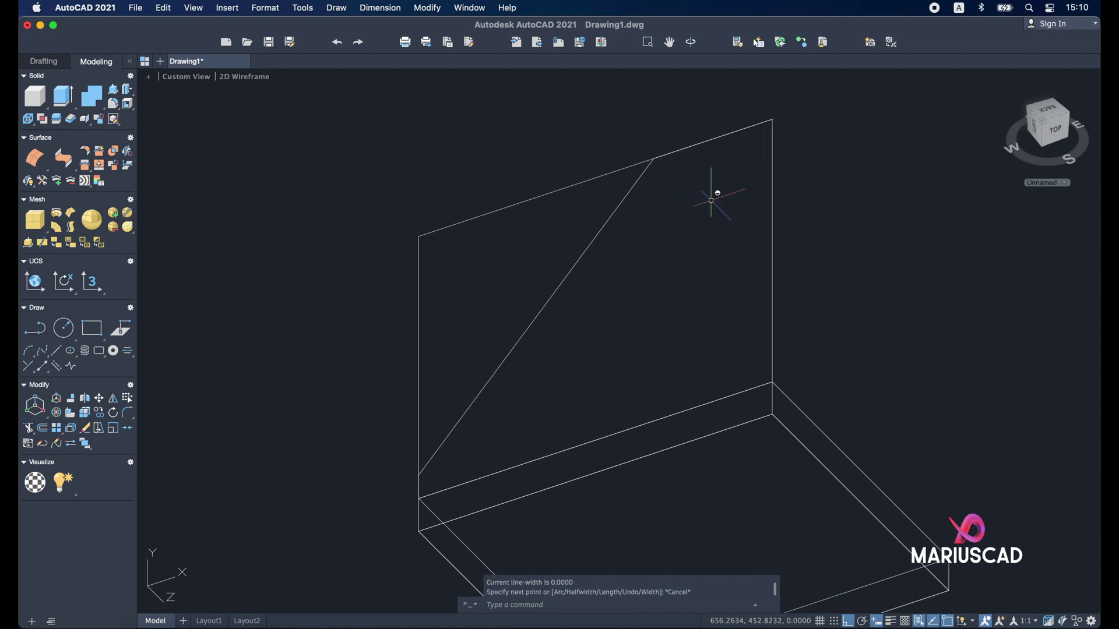
- Trace a polyline along the wall corners, then delete the rectangular outline
{"action": "type", "text": "PL"}
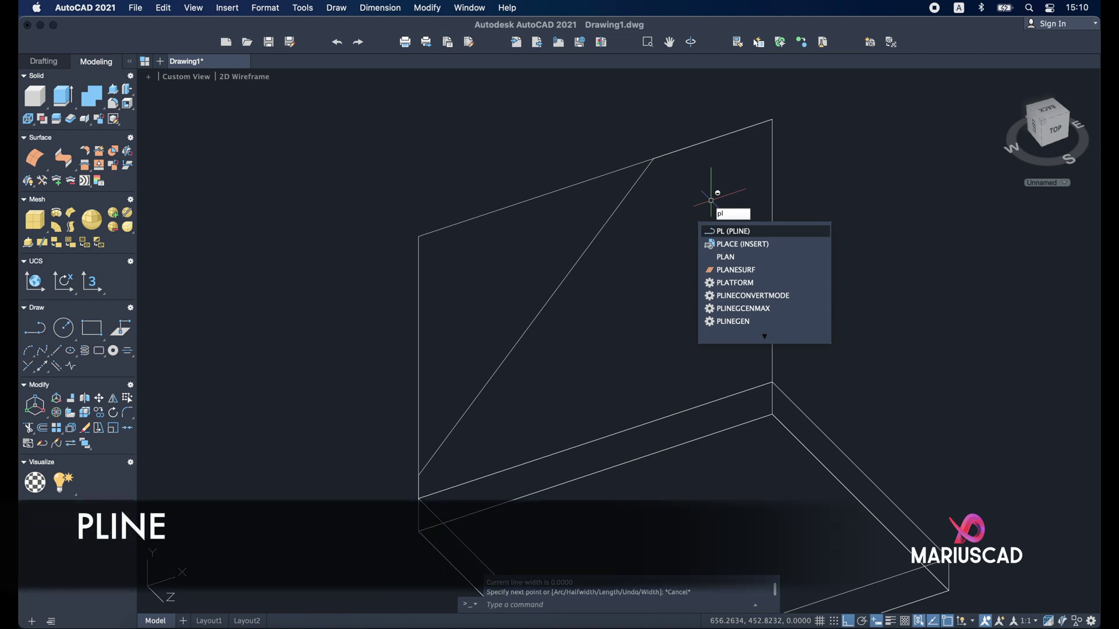
{"action": "key", "text": "Return"}
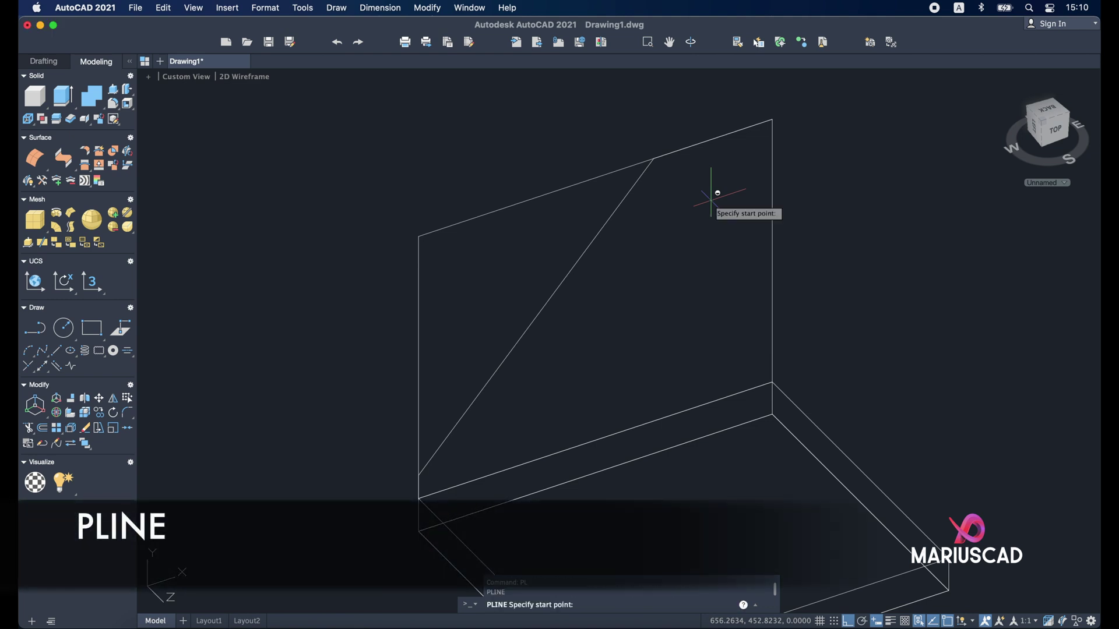
{"action": "left_click", "coordinate": [771, 121]}
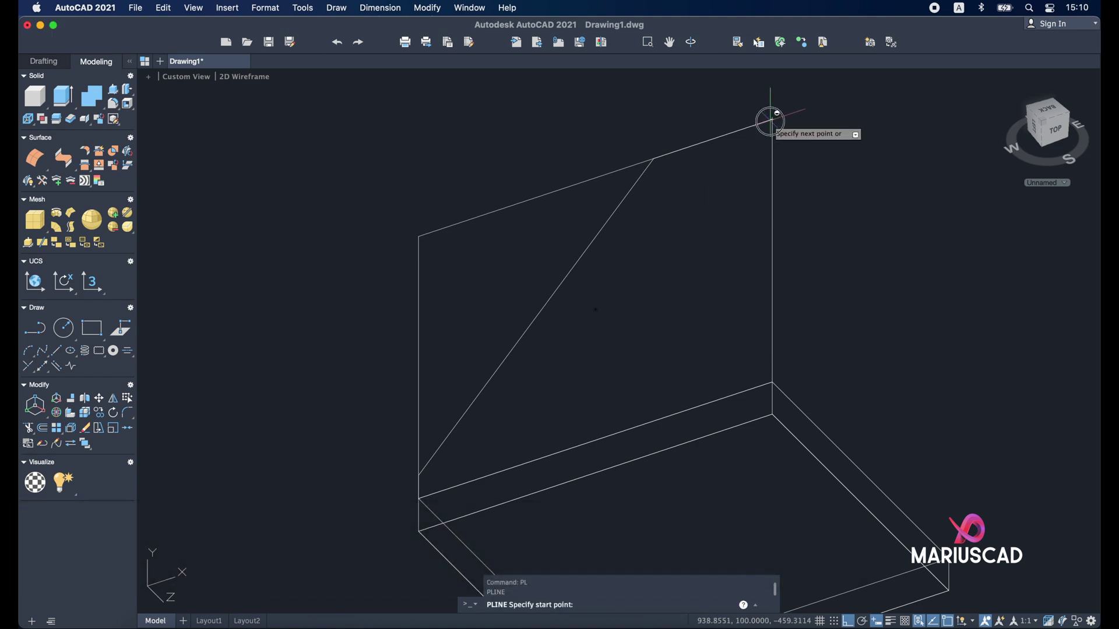
{"action": "left_click", "coordinate": [772, 381]}
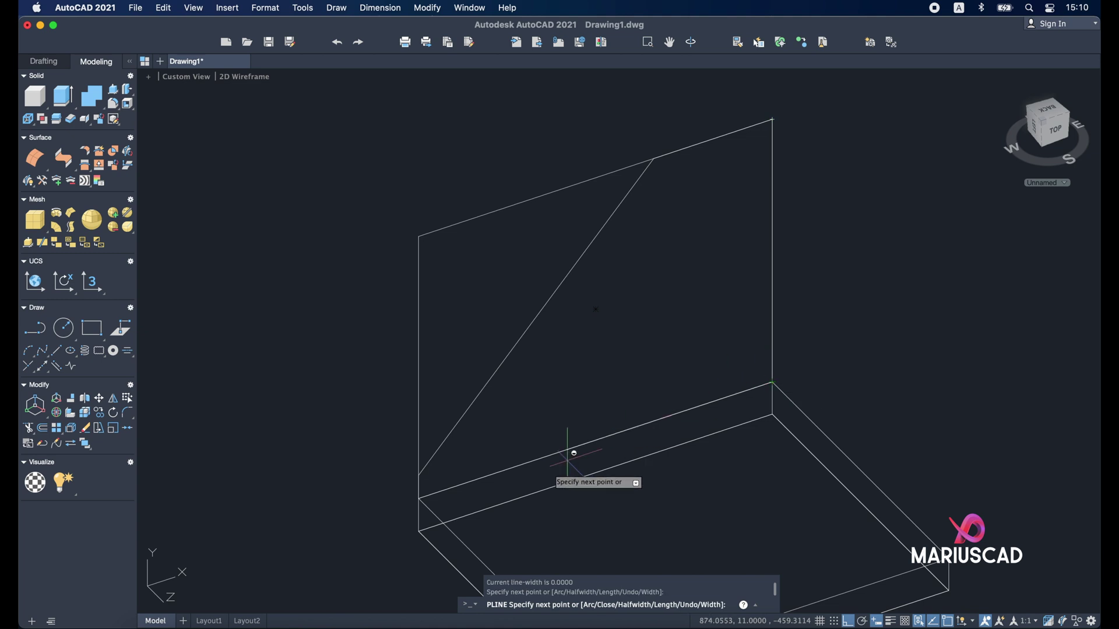
{"action": "left_click", "coordinate": [419, 485]}
{"action": "key", "text": "Escape"}
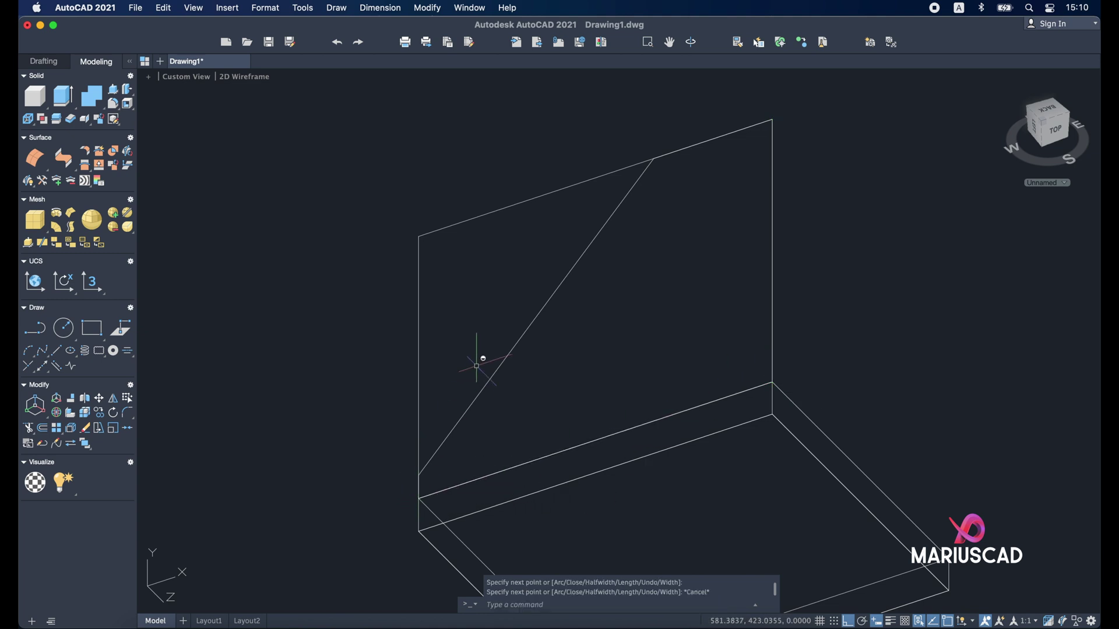
{"action": "left_click", "coordinate": [482, 277]}
{"action": "left_click", "coordinate": [361, 186]}
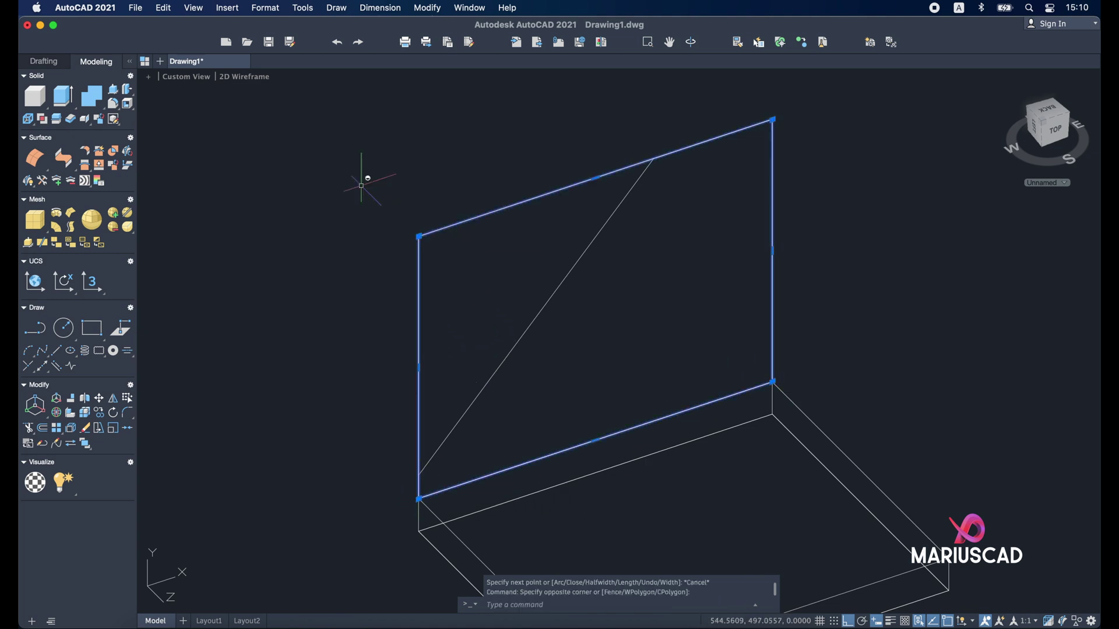
{"action": "key", "text": "Delete"}
- Join the side wall's outline pieces into one polyline with J, viewed from the left
{"action": "left_click", "coordinate": [808, 267]}
{"action": "left_click", "coordinate": [619, 104]}
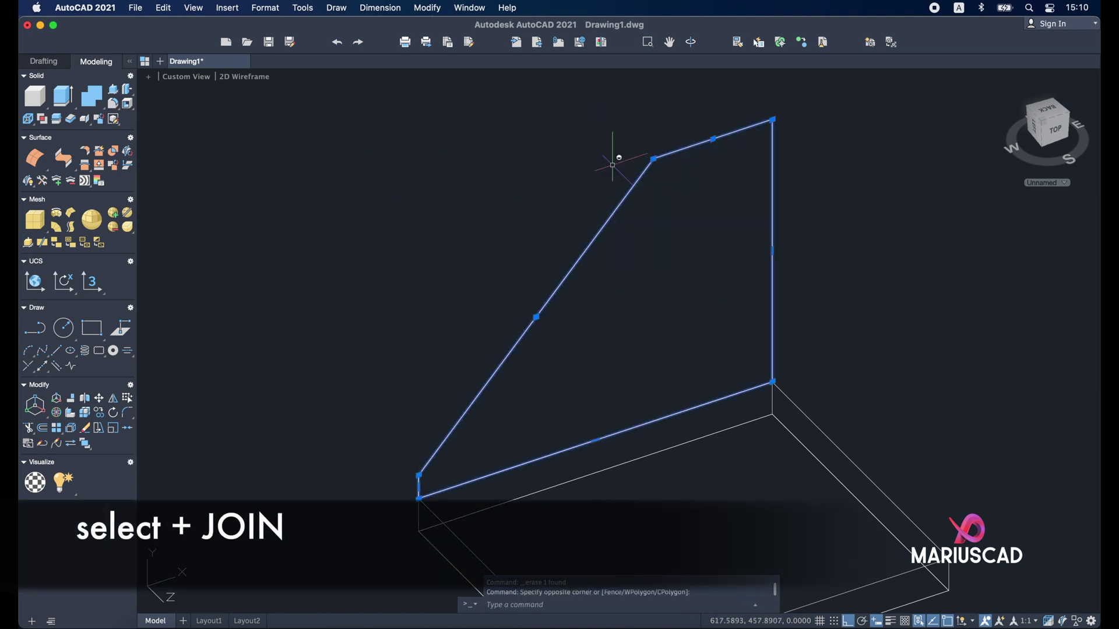
{"action": "scroll", "coordinate": [387, 429], "scroll_direction": "up", "scroll_amount": 2}
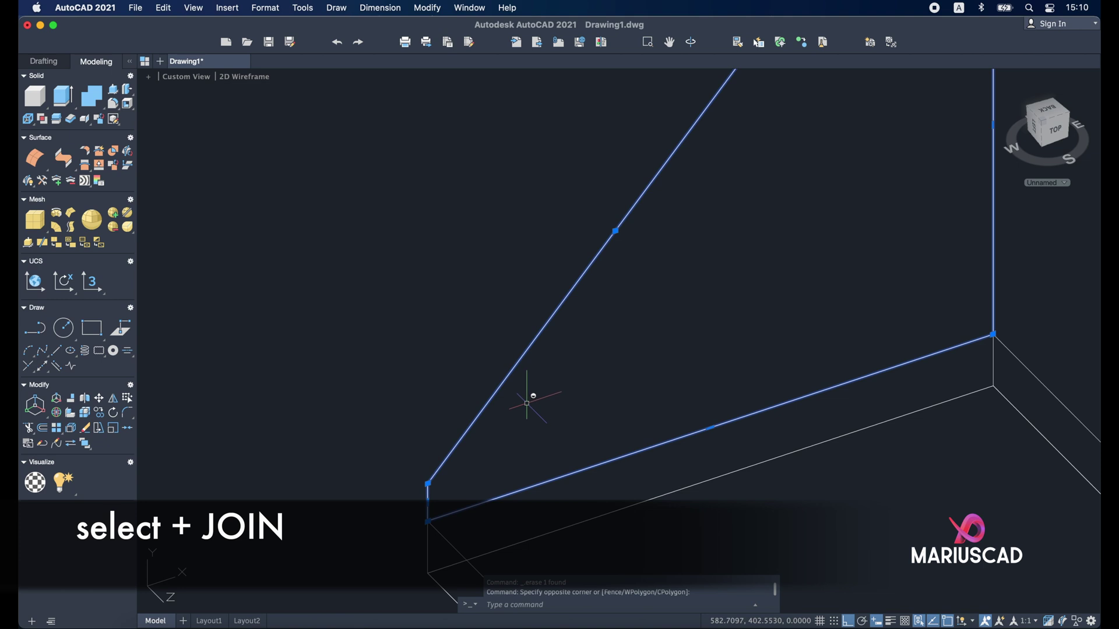
{"action": "type", "text": "J"}
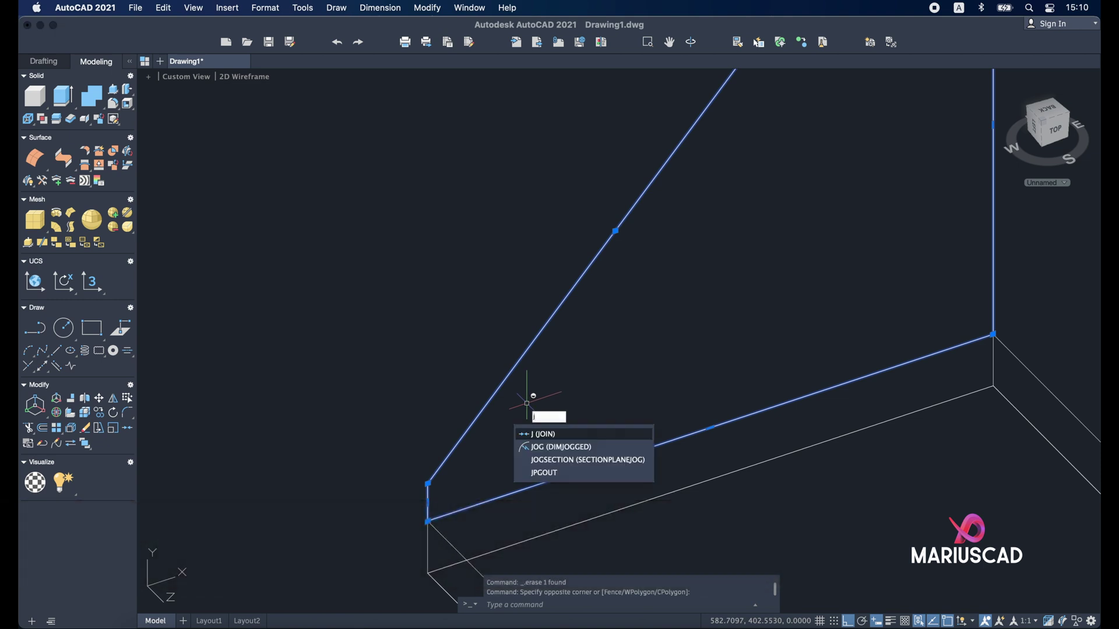
{"action": "key", "text": "Return"}
{"action": "left_click", "coordinate": [526, 398]}
{"action": "left_click", "coordinate": [487, 329]}
{"action": "scroll", "coordinate": [488, 331], "scroll_direction": "down", "scroll_amount": 2}
{"action": "scroll", "coordinate": [488, 331], "scroll_direction": "down", "scroll_amount": 2}
{"action": "scroll", "coordinate": [575, 307], "scroll_direction": "up", "scroll_amount": 2}
{"action": "mouse_move", "coordinate": [545, 318]}
{"action": "middle_mouse_down", "text": "shift"}
{"action": "mouse_move", "coordinate": [652, 307]}
{"action": "mouse_move", "coordinate": [545, 315]}
{"action": "middle_mouse_up", "text": "shift"}
{"action": "key", "text": "Escape"}
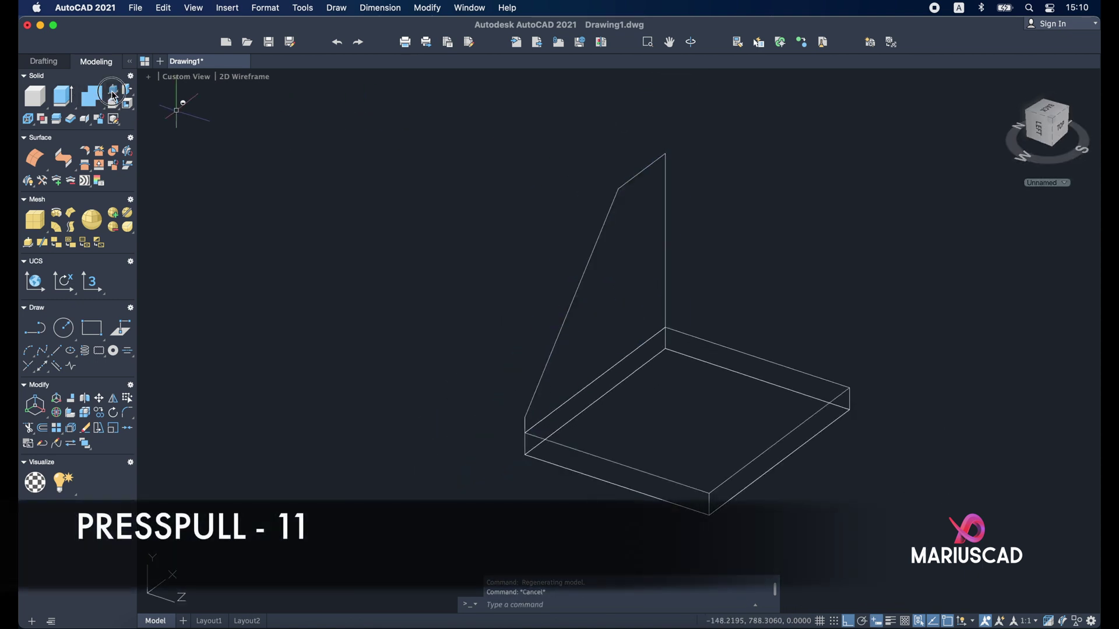
- Press-pull the slanted side-wall outline 11 units into a solid wall
{"action": "left_click", "coordinate": [114, 98]}
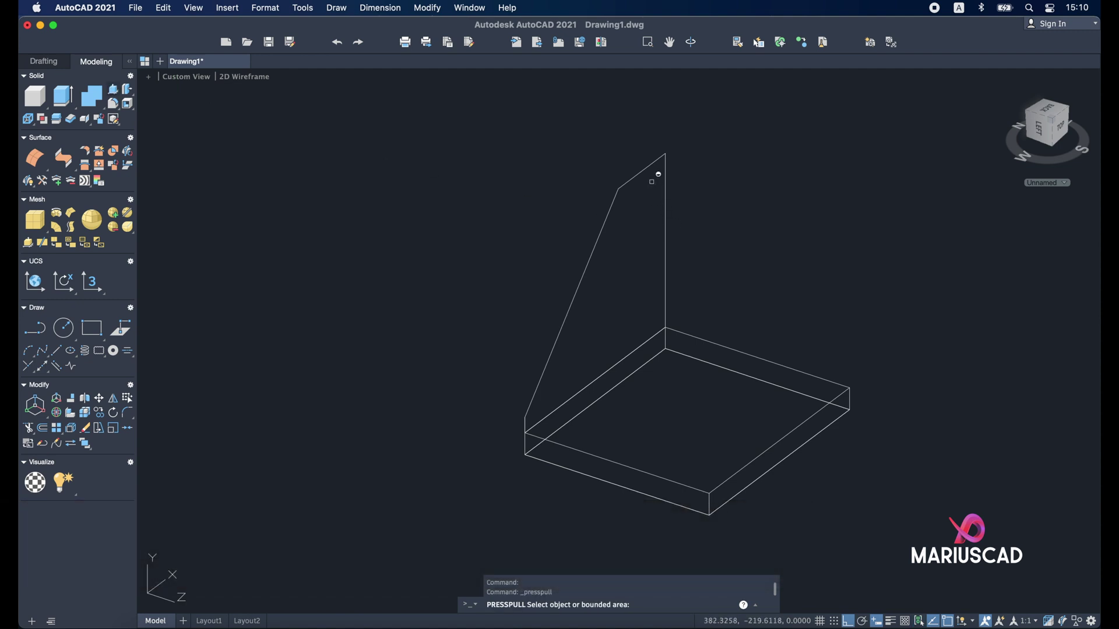
{"action": "left_click", "coordinate": [647, 167]}
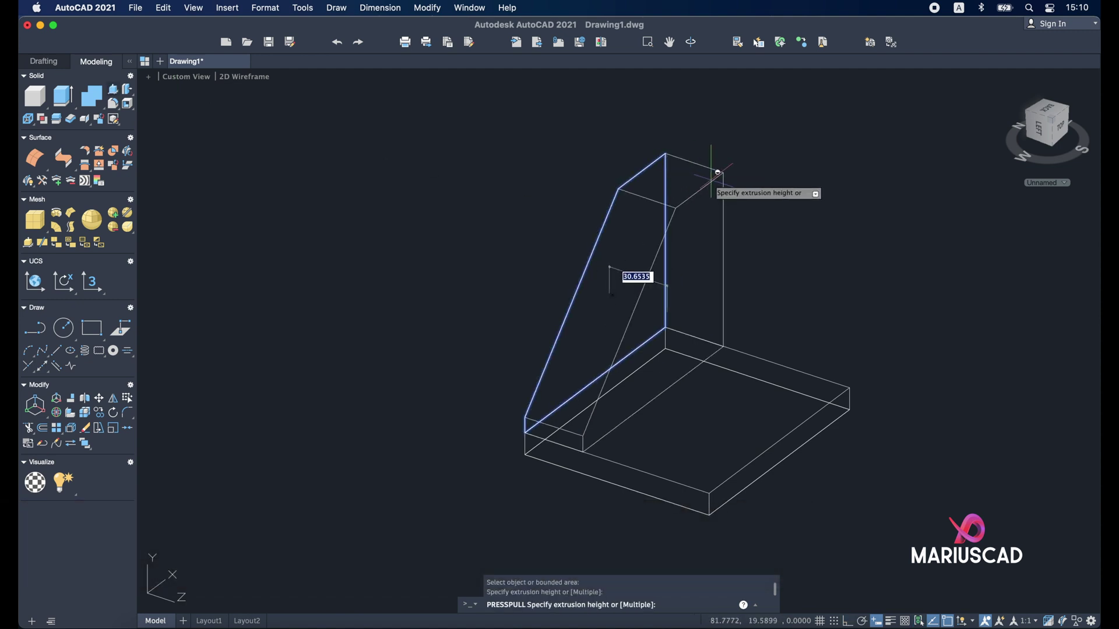
{"action": "type", "text": "11"}
{"action": "key", "text": "Return"}
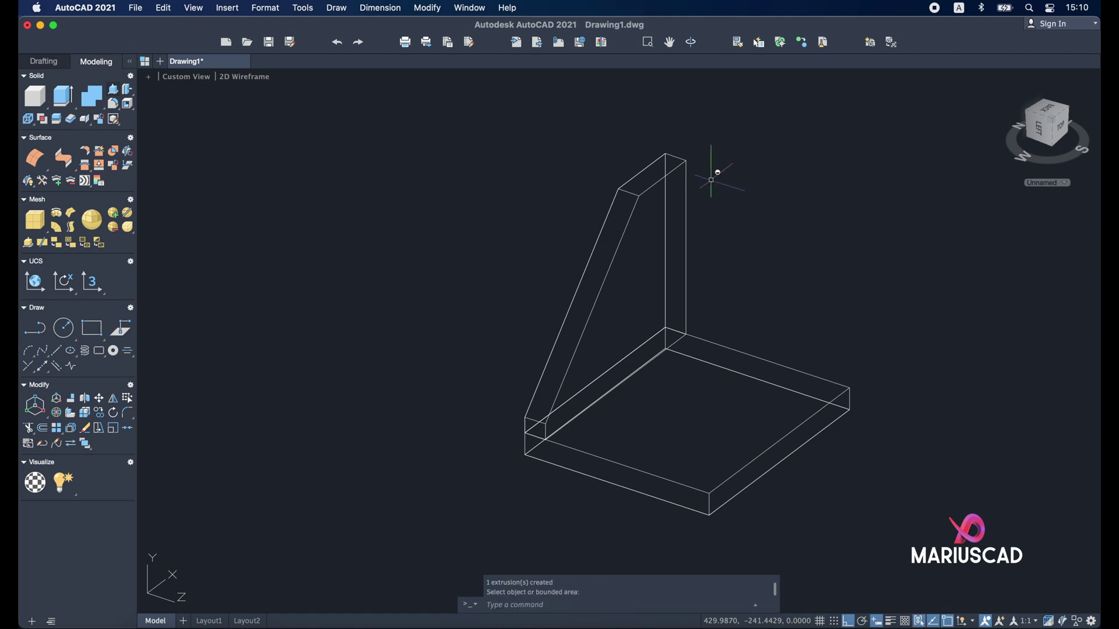
{"action": "mouse_move", "coordinate": [692, 247]}
{"action": "middle_mouse_down", "text": "shift"}
{"action": "mouse_move", "coordinate": [587, 205]}
{"action": "mouse_move", "coordinate": [679, 252]}
{"action": "middle_mouse_up", "text": "shift"}
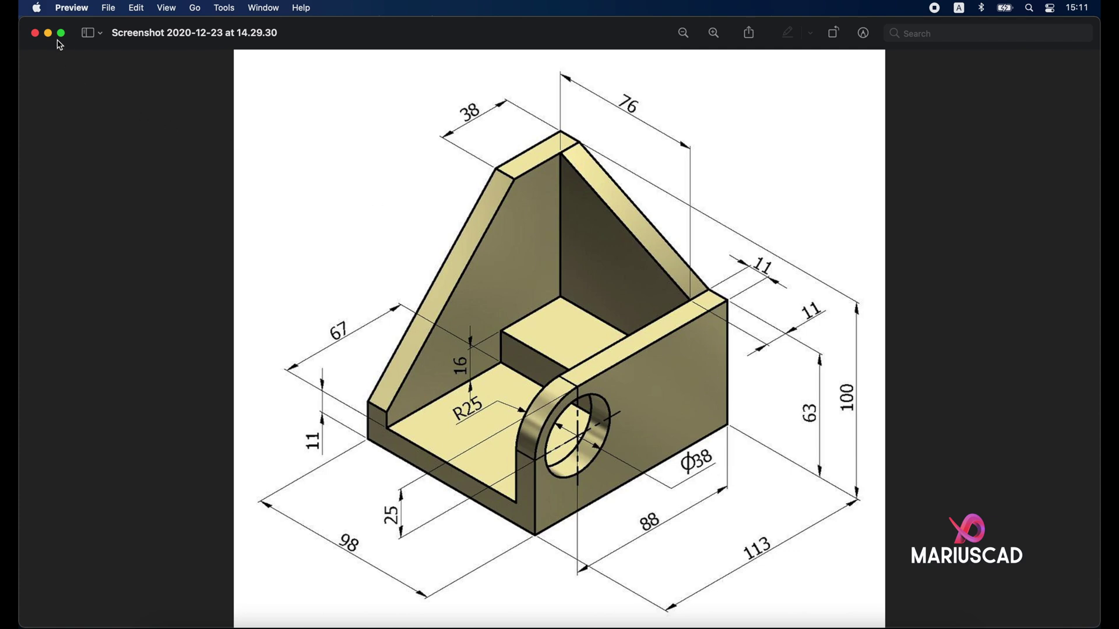
- Start a rectangle with its first corner snapped to the slab's front corner endpoint
{"action": "key", "text": "super+w"}
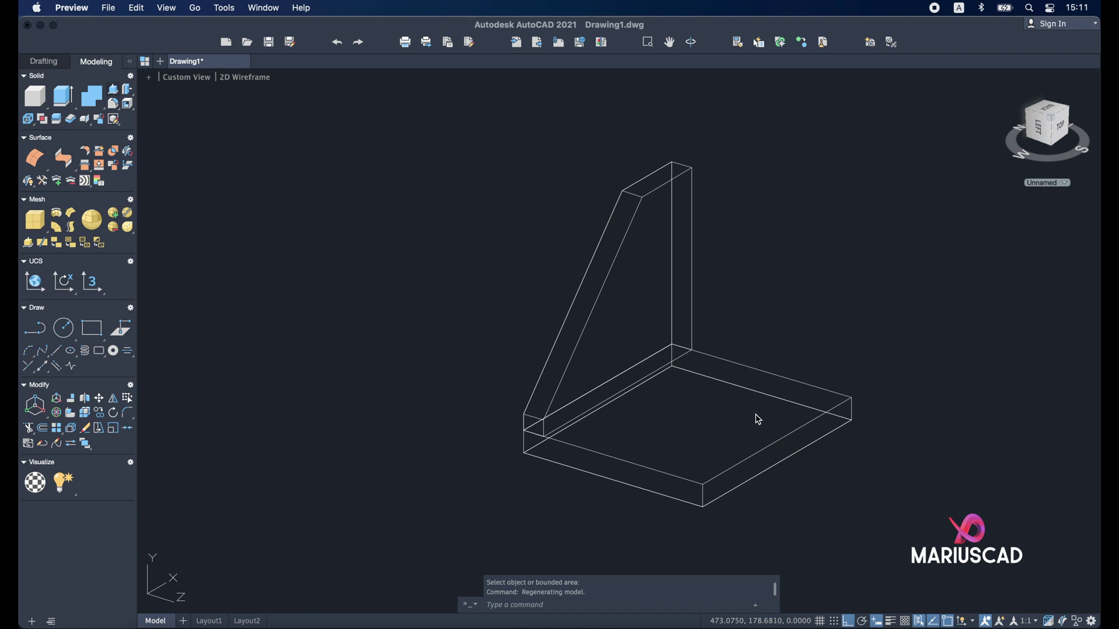
{"action": "left_click", "coordinate": [652, 400]}
{"action": "key", "text": "Escape"}
{"action": "middle_click_drag", "start_coordinate": [849, 425], "coordinate": [790, 434], "text": "shift"}
{"action": "type", "text": "rec"}
{"action": "key", "text": "Return"}
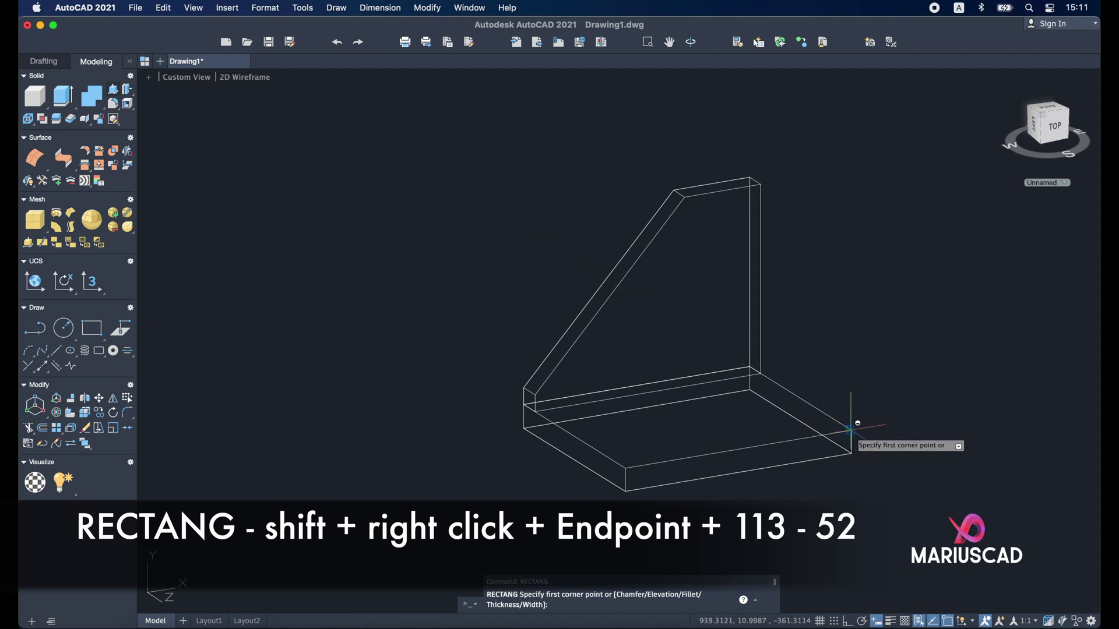
{"action": "scroll", "coordinate": [857, 426], "scroll_direction": "up", "scroll_amount": 4}
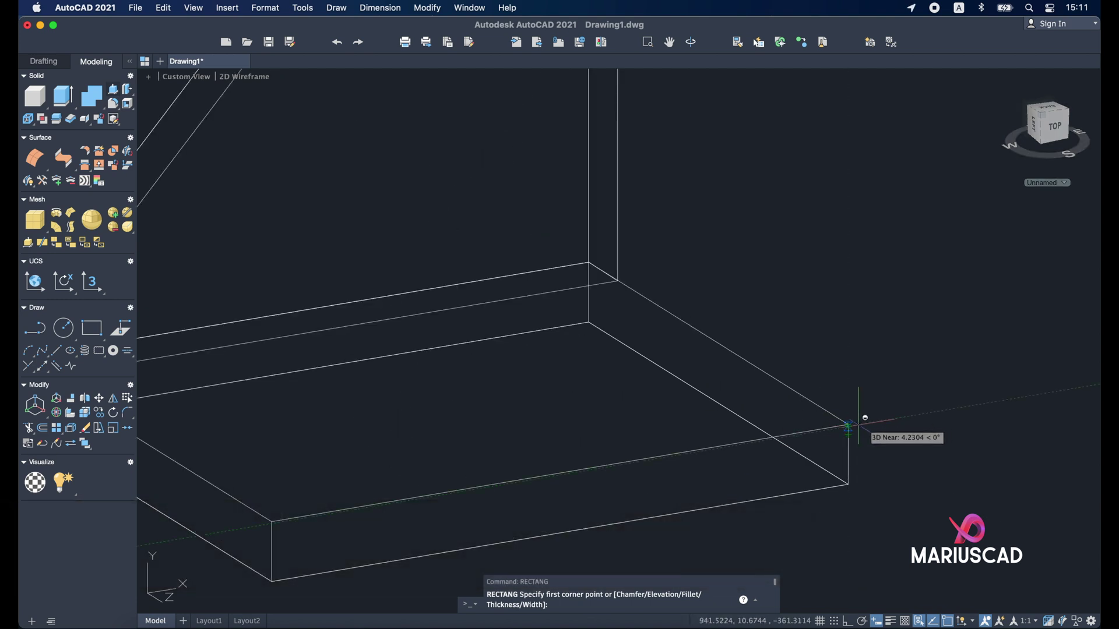
{"action": "right_click", "coordinate": [870, 381], "text": "shift"}
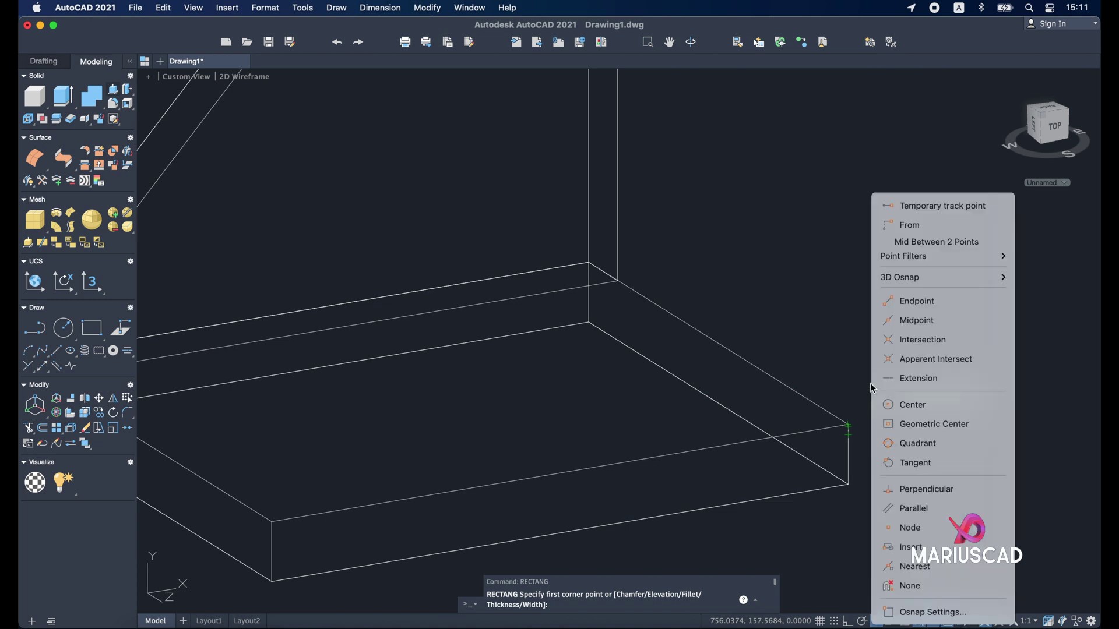
{"action": "left_click", "coordinate": [908, 301]}
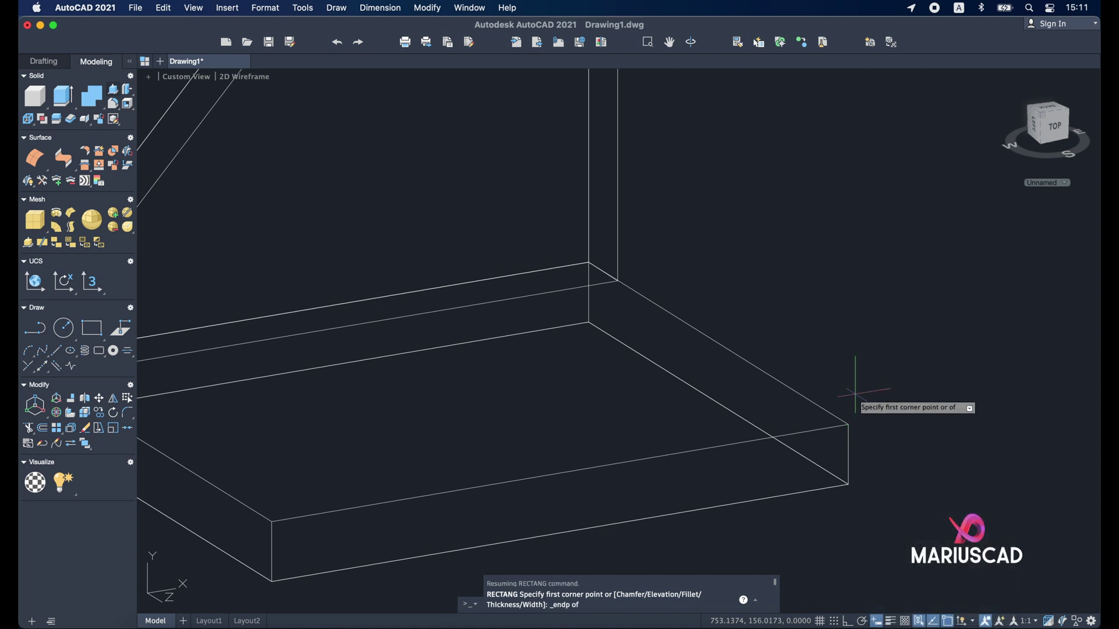
{"action": "left_click", "coordinate": [848, 425]}
- Size the end-wall rectangle 113 by 52 and orbit to check it
{"action": "middle_click_drag", "start_coordinate": [470, 200], "coordinate": [431, 216], "text": "shift"}
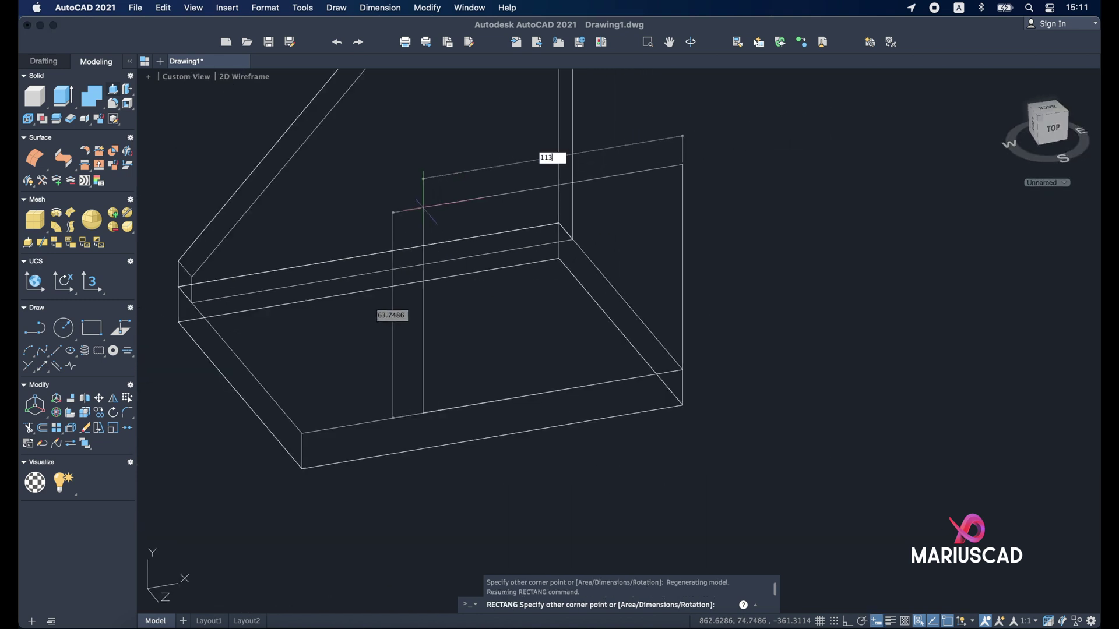
{"action": "key", "text": "Tab"}
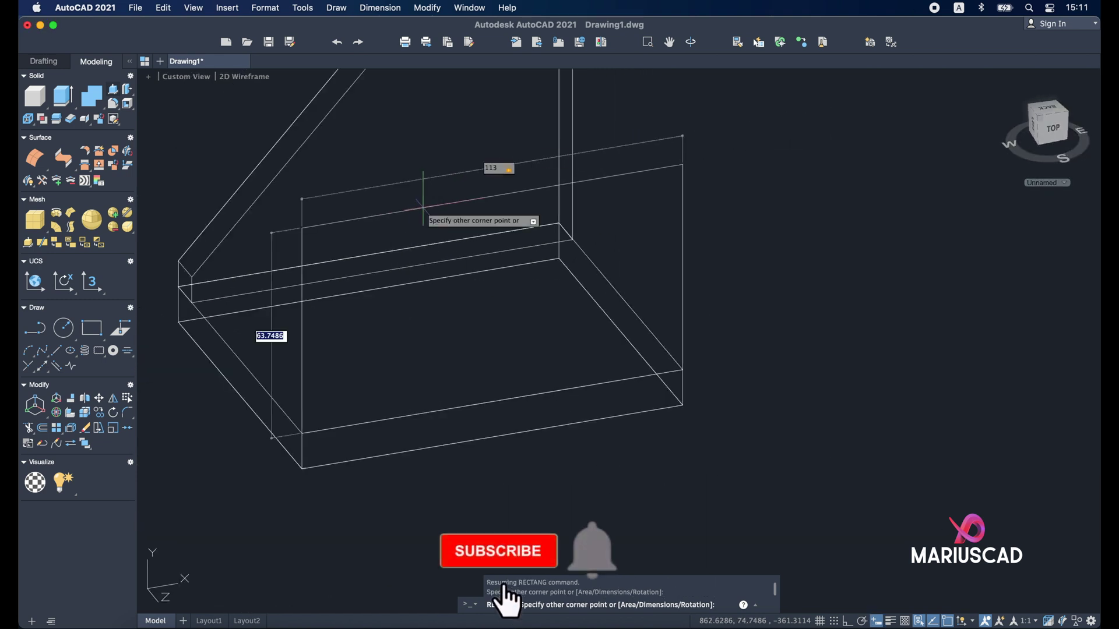
{"action": "type", "text": "52"}
{"action": "key", "text": "Return"}
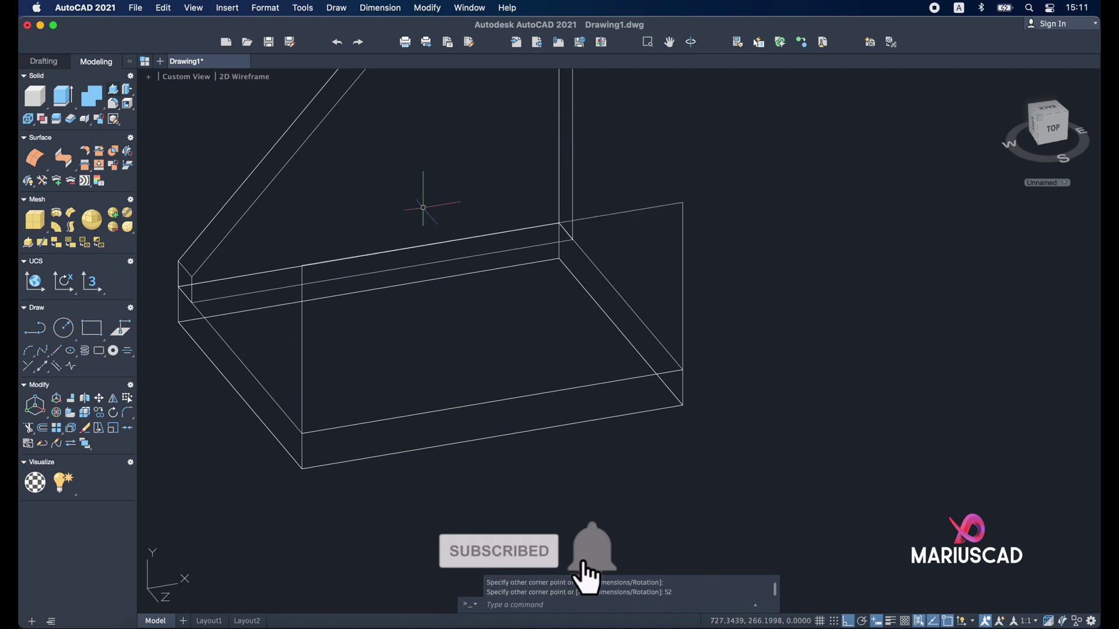
{"action": "middle_click_drag", "start_coordinate": [475, 220], "coordinate": [524, 244], "text": "shift"}
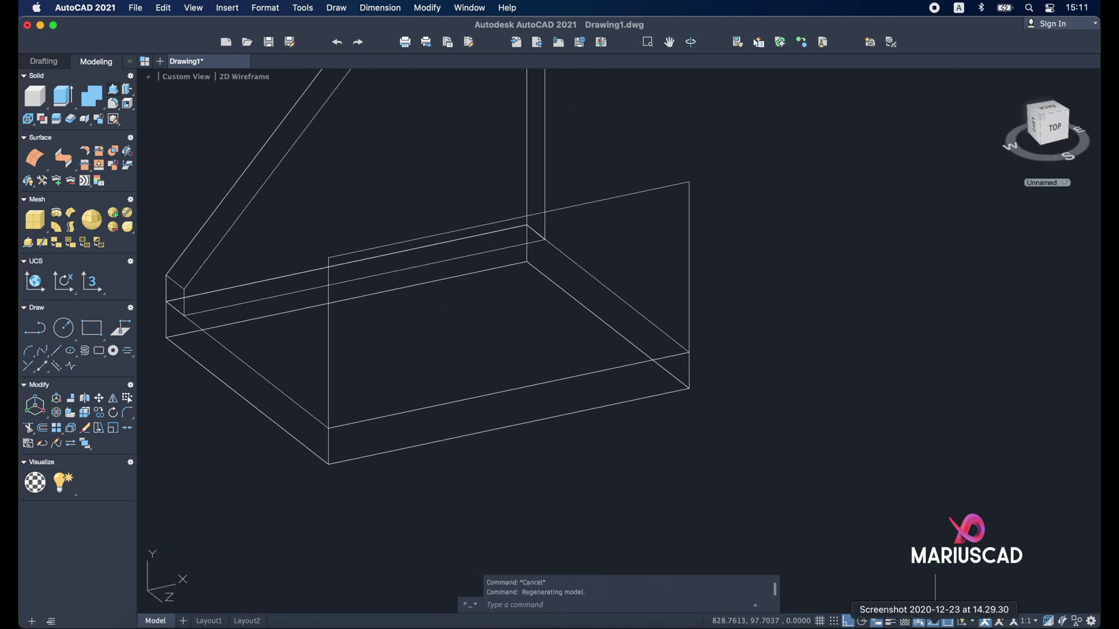
- Restore the bracket reference showing the R25 rounded end and Ø38 hole
{"action": "left_click", "coordinate": [934, 622]}
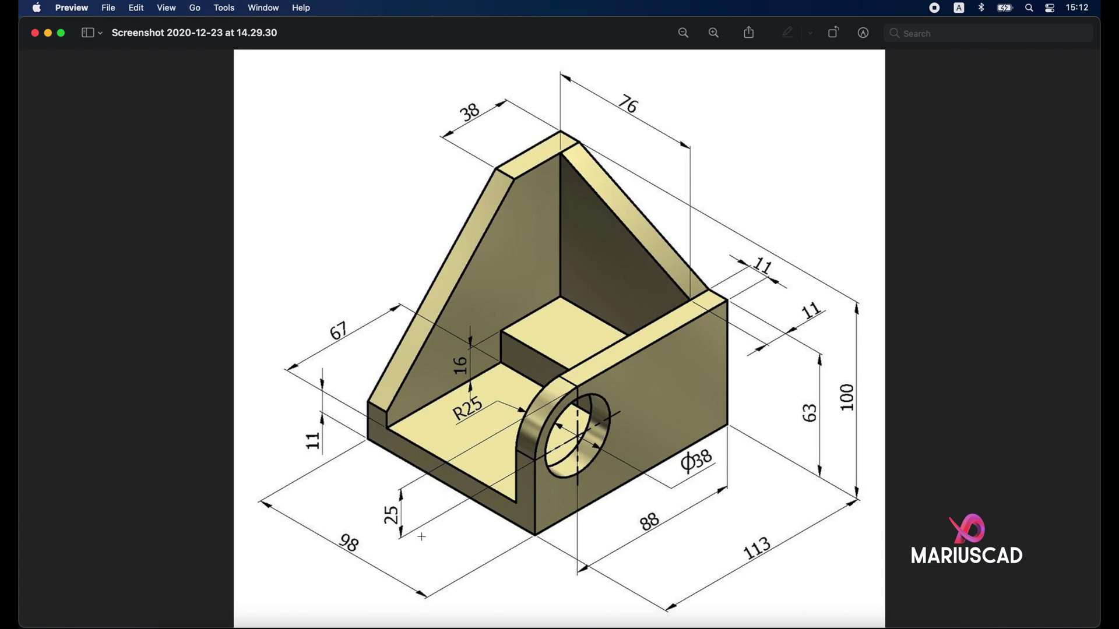
- Draw a 25 by 25 rectangle from the end wall's corner
{"action": "left_click", "coordinate": [49, 33]}
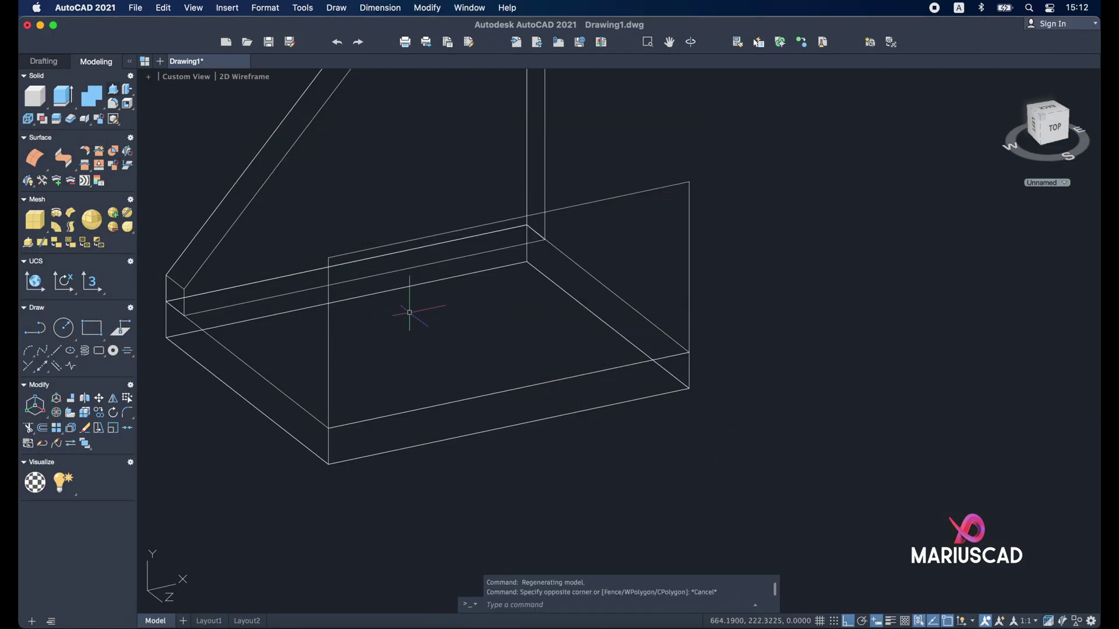
{"action": "middle_click_drag", "start_coordinate": [409, 313], "coordinate": [594, 361]}
{"action": "type", "text": "rec"}
{"action": "key", "text": "Return"}
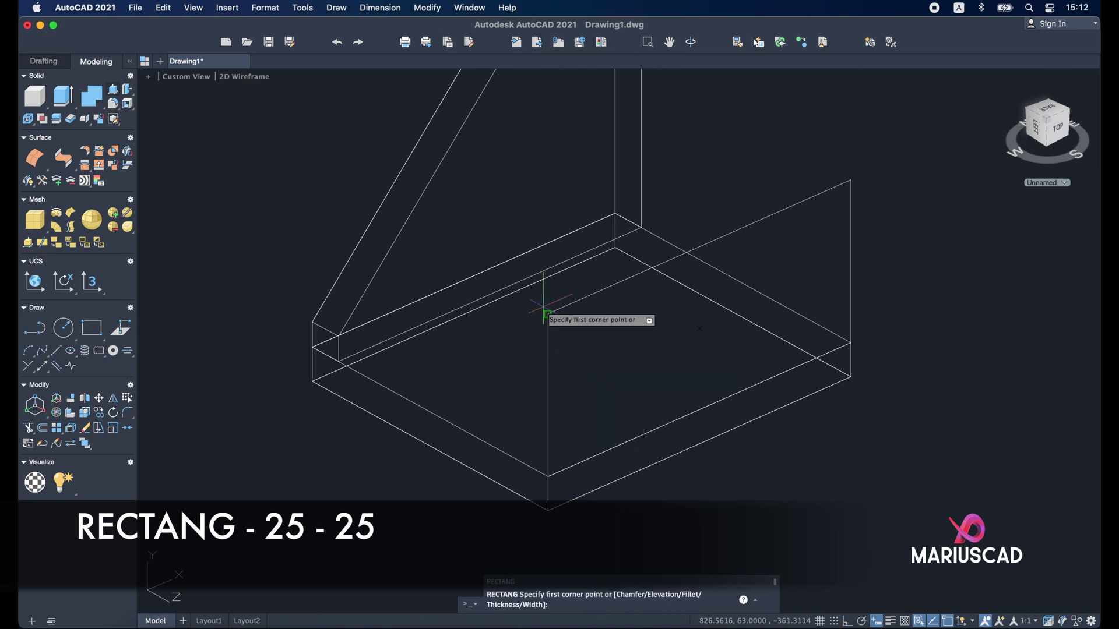
{"action": "left_click", "coordinate": [545, 314]}
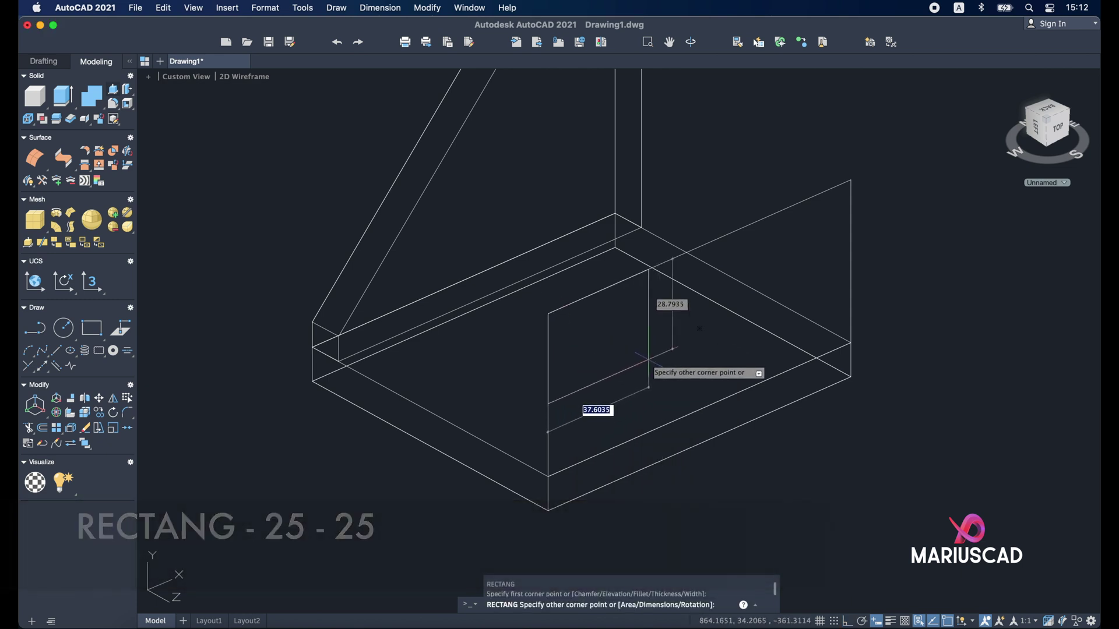
{"action": "type", "text": "255"}
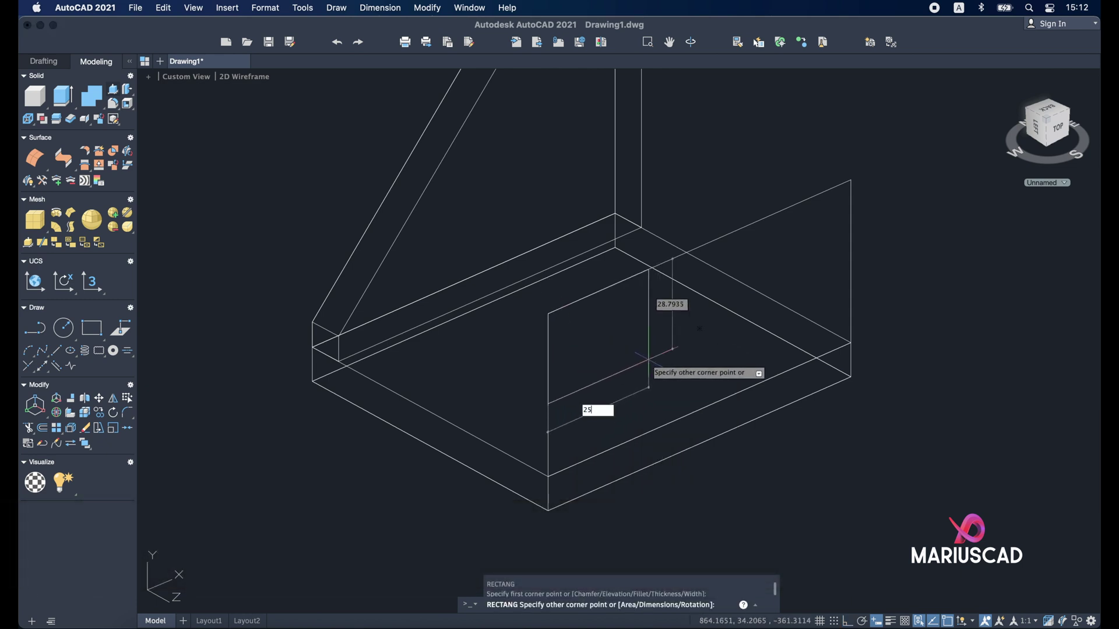
{"action": "key", "text": "Tab"}
{"action": "type", "text": "25"}
{"action": "key", "text": "Return"}
{"action": "key", "text": "Escape"}
- Start a diameter circle at the corner, cancel it, and select the leftover rectangle
{"action": "type", "text": "circl"}
{"action": "key", "text": "Return"}
{"action": "left_click", "coordinate": [615, 363]}
{"action": "type", "text": "d"}
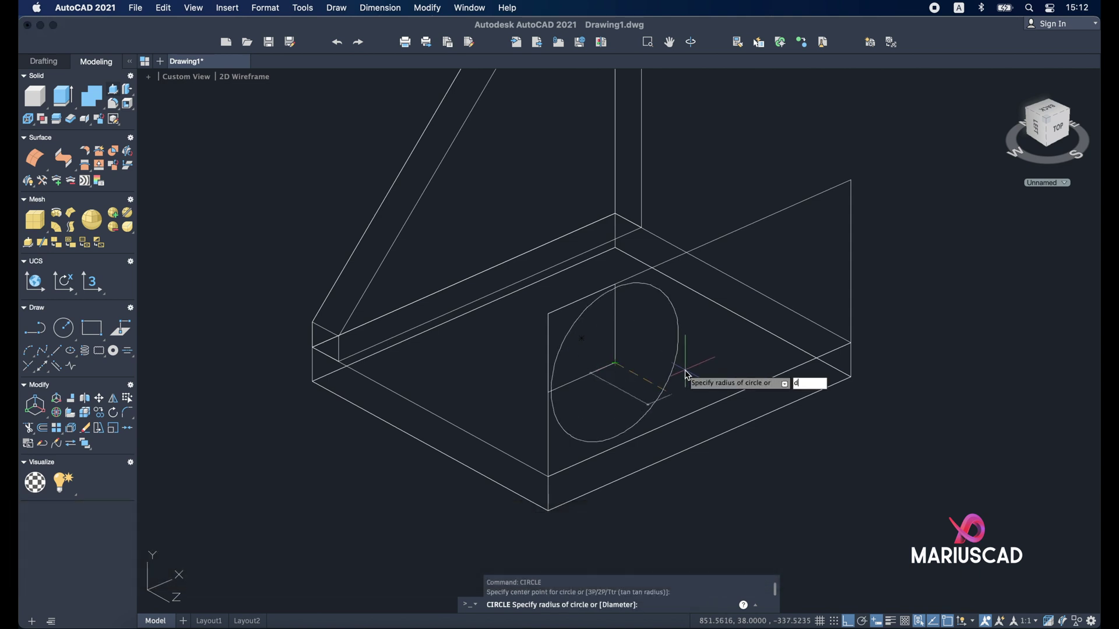
{"action": "key", "text": "Return"}
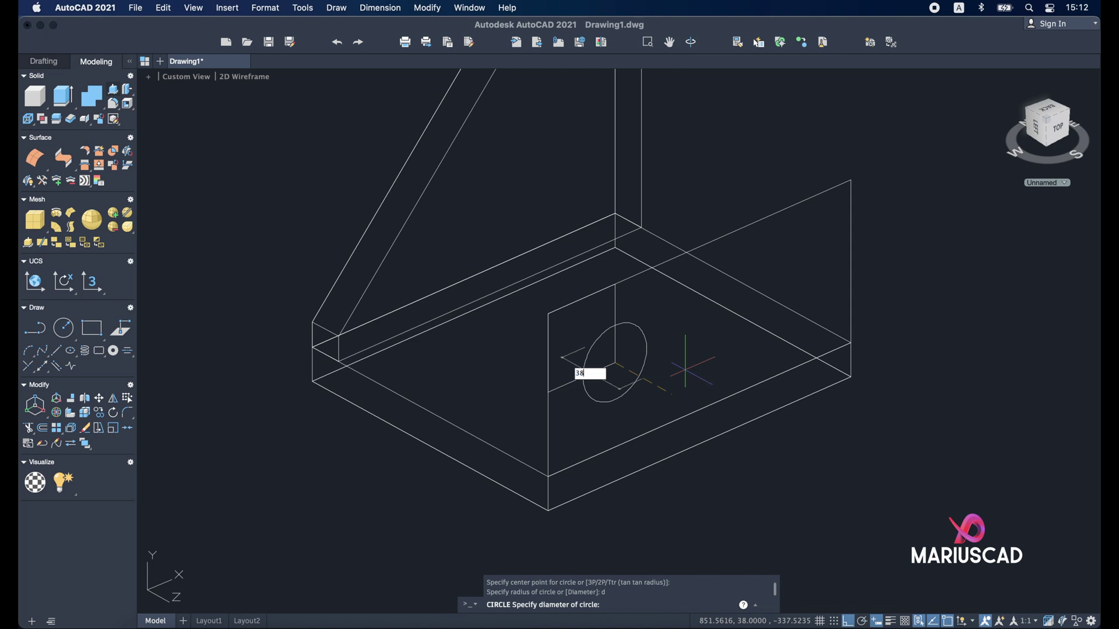
{"action": "key", "text": "Escape"}
{"action": "middle_click_drag", "start_coordinate": [685, 367], "coordinate": [724, 361], "text": "shift"}
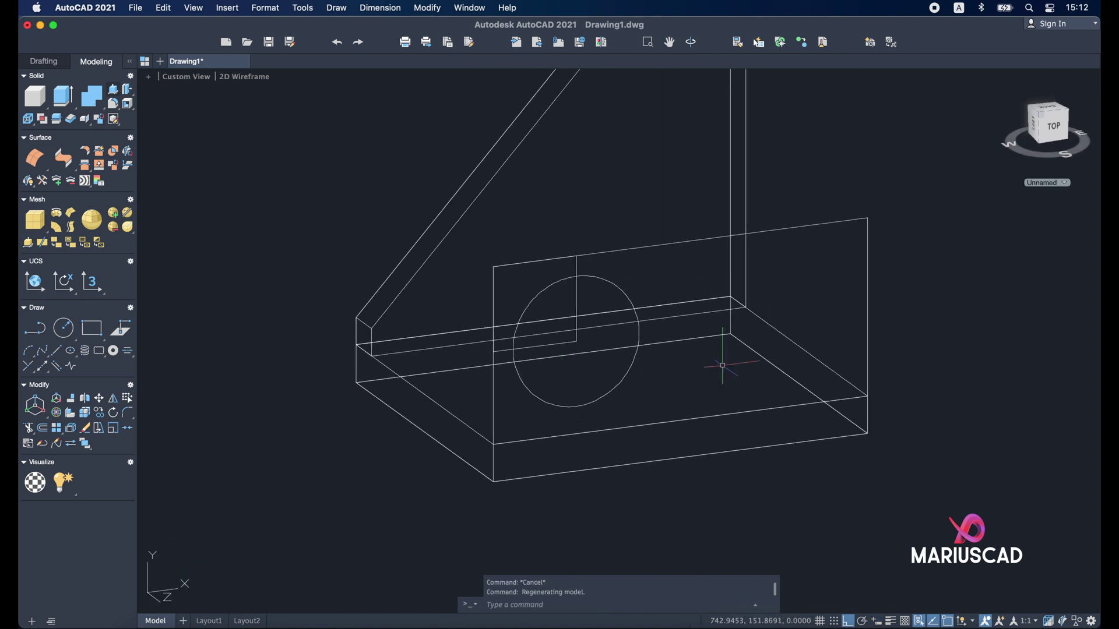
{"action": "left_click", "coordinate": [577, 308]}
- Erase the leftover rectangle and centre the end wall in view
{"action": "key", "text": "Delete"}
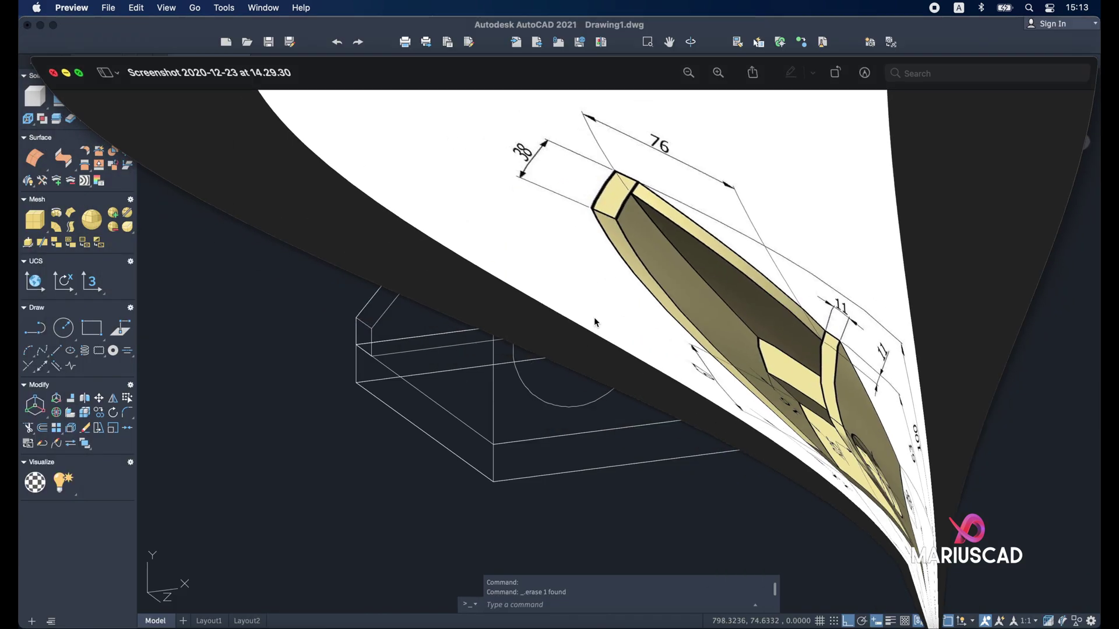
{"action": "left_click", "coordinate": [600, 375]}
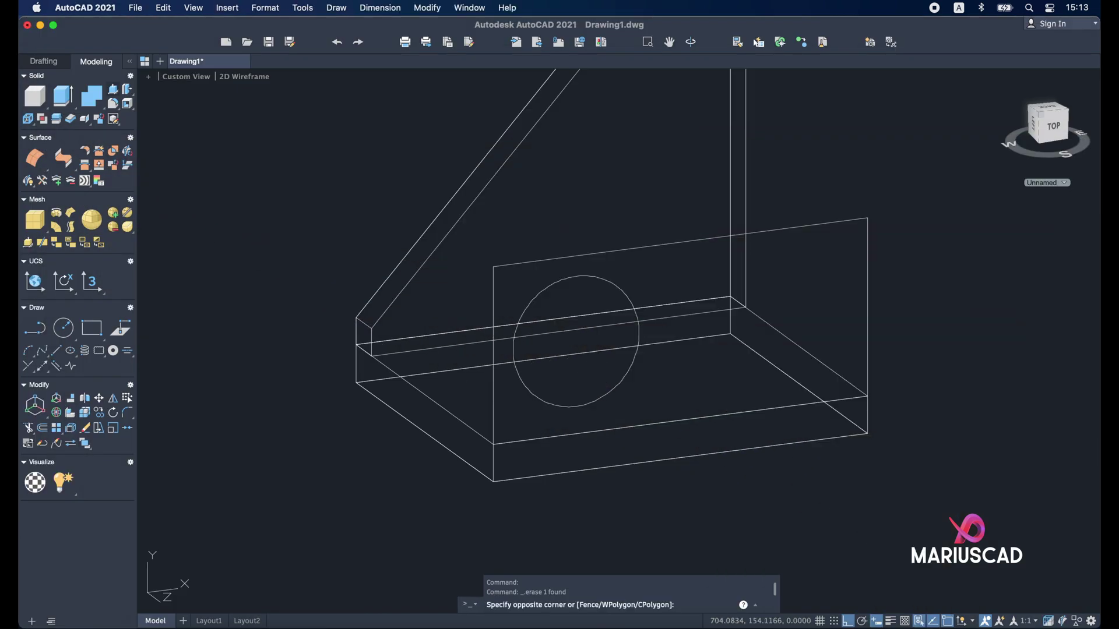
{"action": "key", "text": "Escape"}
{"action": "middle_click_drag", "start_coordinate": [600, 376], "coordinate": [666, 387]}
- Fillet the end wall's top and side edges with radius 25
{"action": "type", "text": "fillet"}
{"action": "key", "text": "Return"}
{"action": "type", "text": "r"}
{"action": "key", "text": "Return"}
{"action": "type", "text": "25"}
{"action": "key", "text": "Return"}
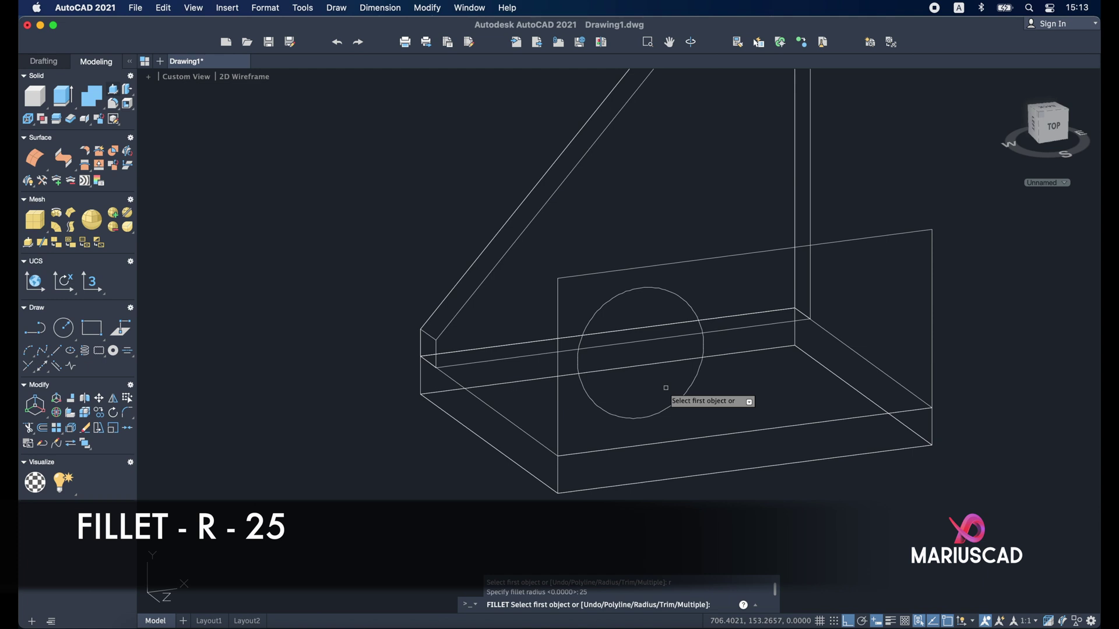
{"action": "left_click", "coordinate": [581, 277]}
{"action": "left_click", "coordinate": [557, 294]}
{"action": "key", "text": "Escape"}
{"action": "middle_click_drag", "start_coordinate": [566, 316], "coordinate": [794, 362], "text": "shift"}
- Press-pull the end wall face to 11 thick
{"action": "left_click", "coordinate": [119, 100]}
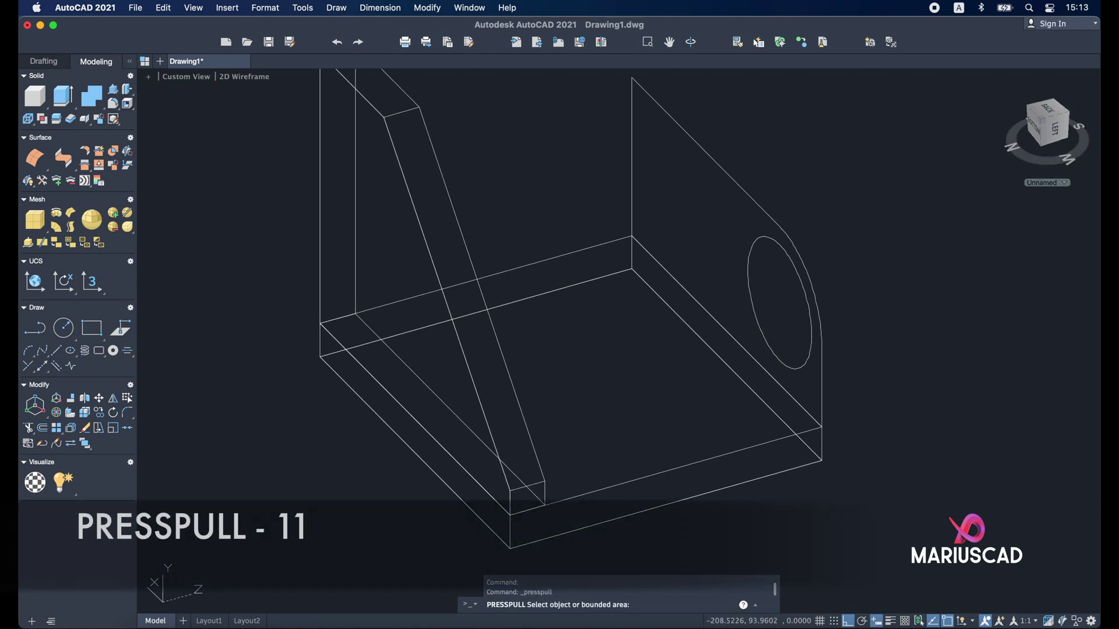
{"action": "left_click", "coordinate": [738, 184]}
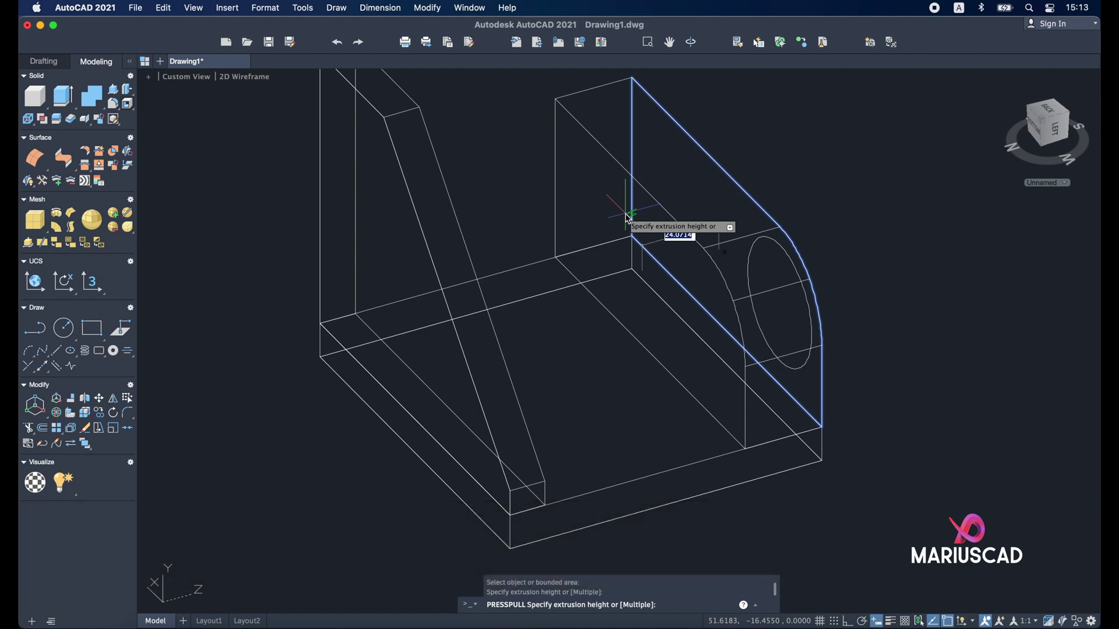
{"action": "type", "text": "11"}
{"action": "key", "text": "Return"}
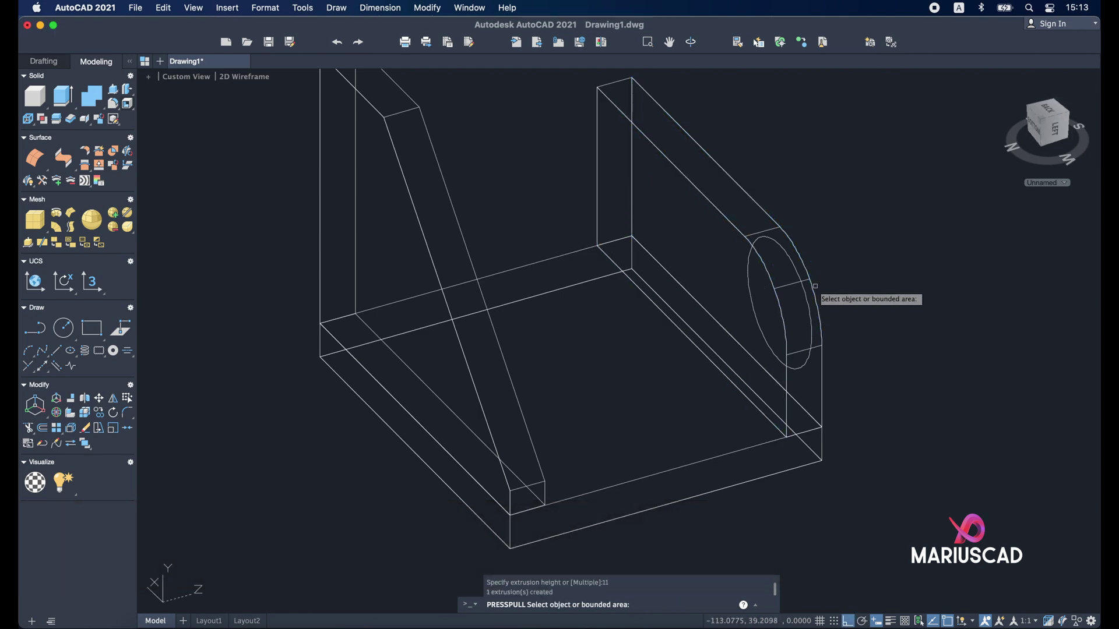
- Push the circle through the wall to cut the Ø38 hole
{"action": "middle_click_drag", "start_coordinate": [816, 298], "coordinate": [670, 343], "text": "shift"}
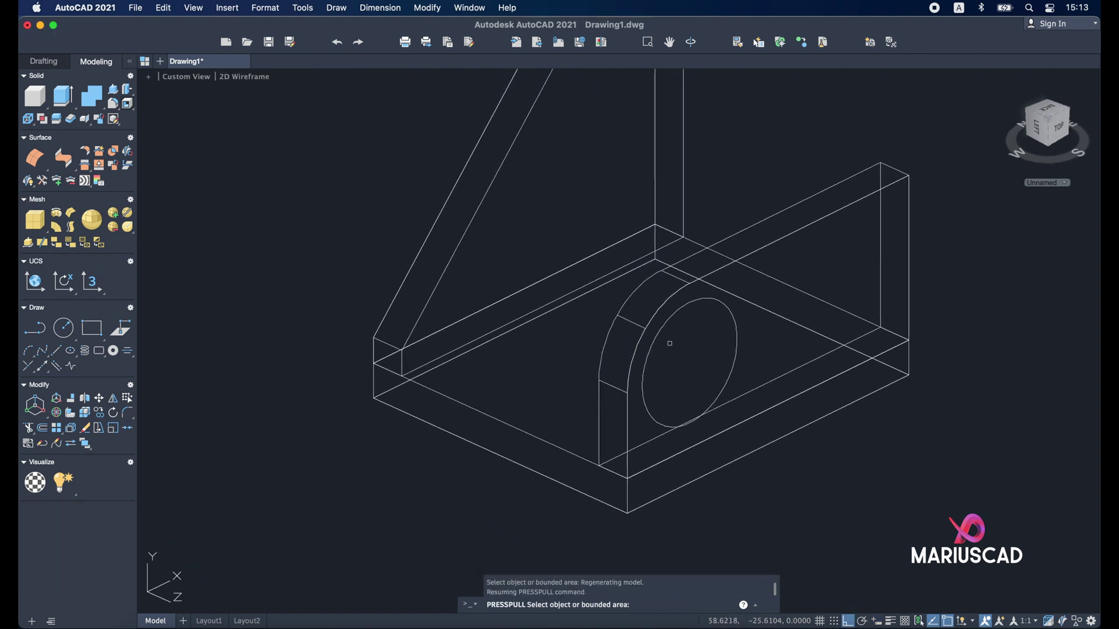
{"action": "left_click", "coordinate": [709, 361]}
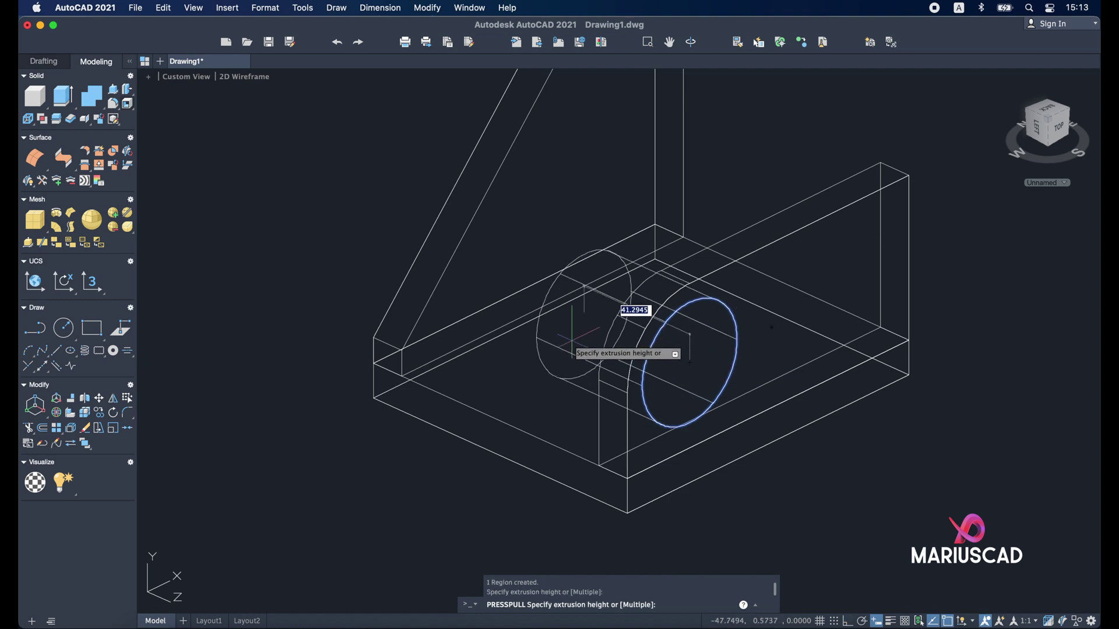
{"action": "left_click", "coordinate": [562, 332]}
{"action": "middle_click_drag", "start_coordinate": [765, 363], "coordinate": [869, 256], "text": "shift"}
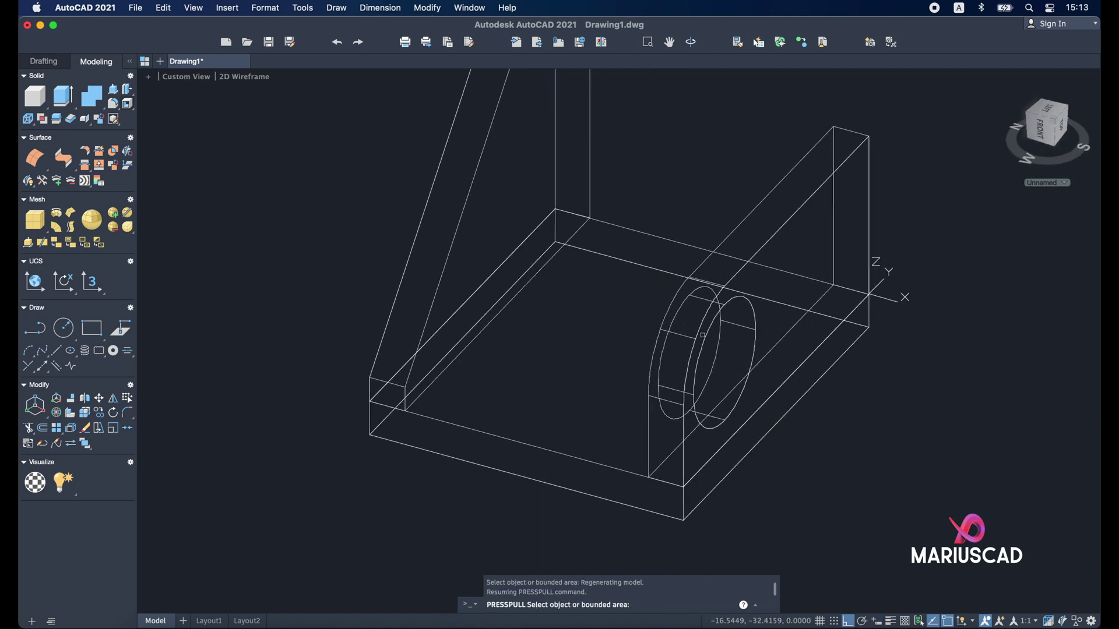
{"action": "key", "text": "Escape"}
{"action": "middle_click_drag", "start_coordinate": [682, 252], "coordinate": [343, 95], "text": "shift"}
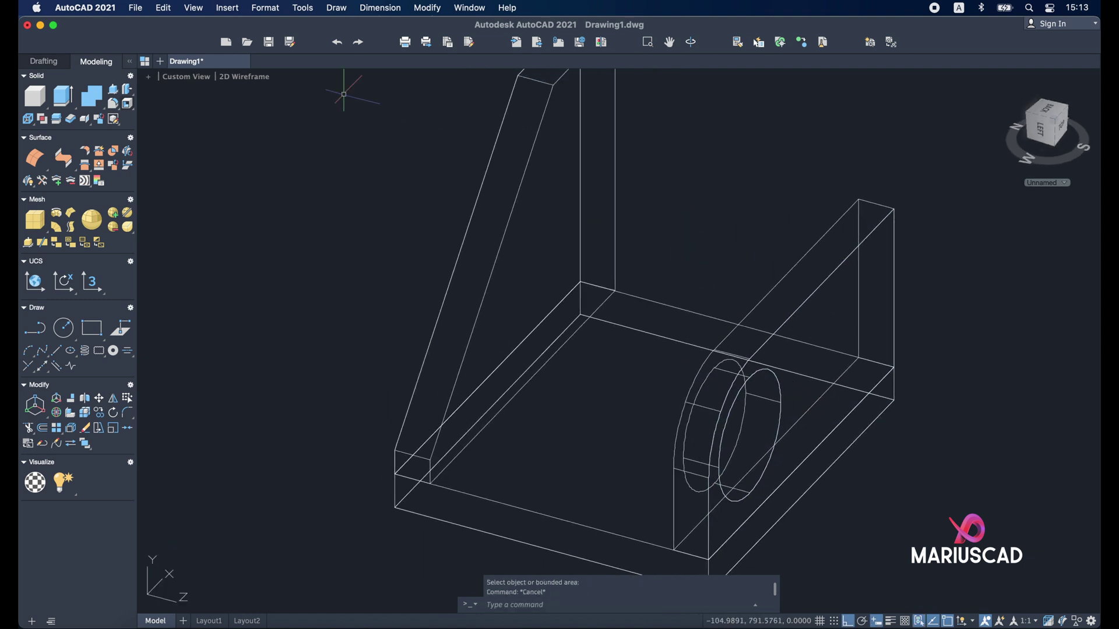
- Show the bracket in the Shaded with edges visual style and orbit to inspect it
{"action": "left_click", "coordinate": [260, 86]}
{"action": "left_click", "coordinate": [286, 184]}
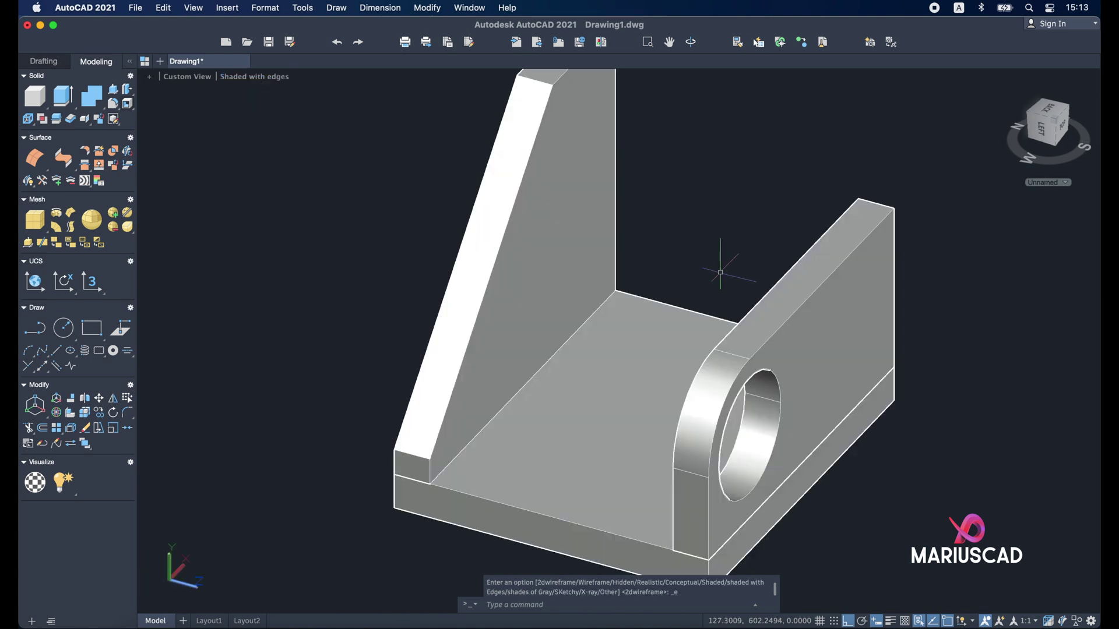
{"action": "mouse_move", "coordinate": [846, 317]}
{"action": "middle_mouse_down", "text": "shift"}
{"action": "mouse_move", "coordinate": [754, 334]}
{"action": "mouse_move", "coordinate": [880, 303]}
{"action": "mouse_move", "coordinate": [707, 344]}
{"action": "mouse_move", "coordinate": [966, 332]}
{"action": "mouse_move", "coordinate": [713, 356]}
{"action": "mouse_move", "coordinate": [701, 382]}
{"action": "mouse_move", "coordinate": [661, 338]}
{"action": "middle_mouse_up", "text": "shift"}
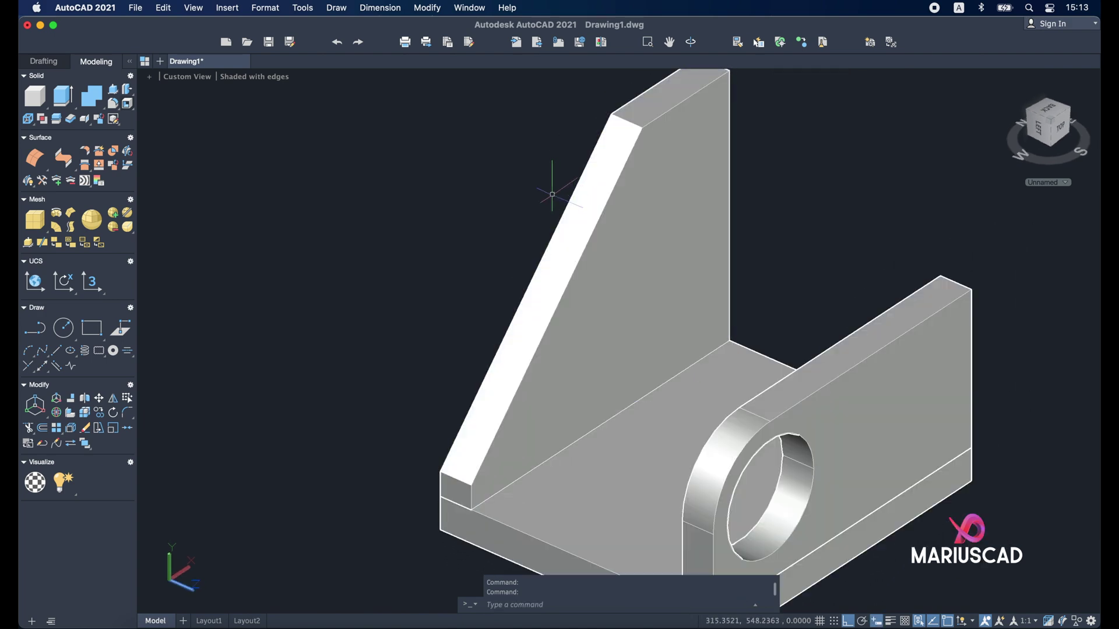
- Switch back to 2D Wireframe and bring up the dimensioned reference drawing
{"action": "left_click", "coordinate": [273, 78]}
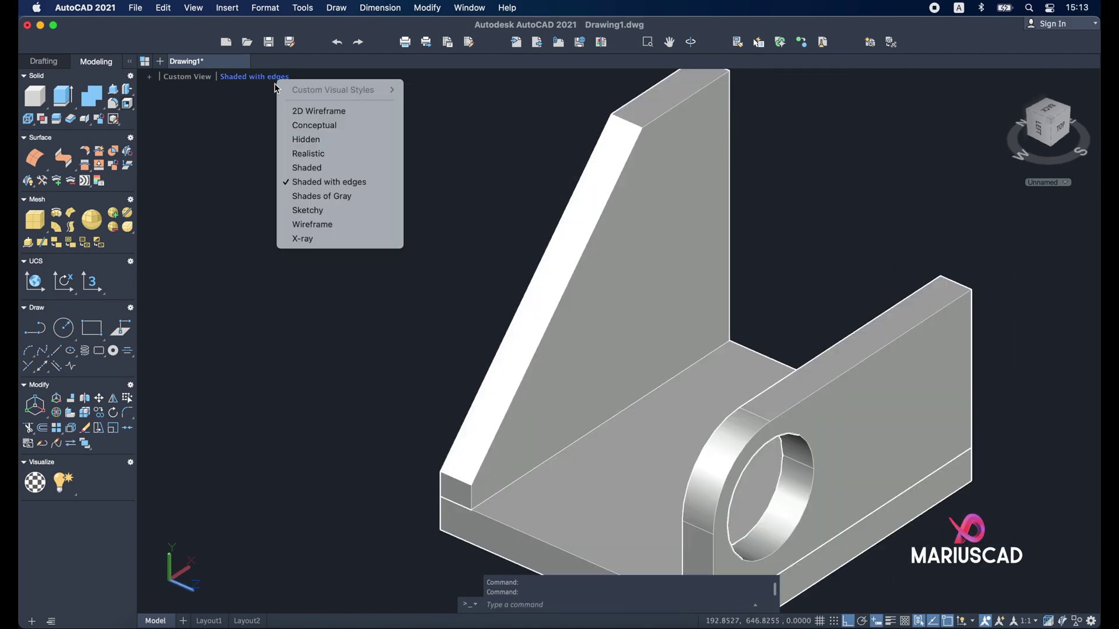
{"action": "left_click", "coordinate": [319, 110]}
{"action": "middle_click_drag", "start_coordinate": [803, 300], "coordinate": [575, 236]}
{"action": "scroll", "coordinate": [570, 227], "scroll_direction": "down", "scroll_amount": 2}
{"action": "left_click", "coordinate": [933, 622]}
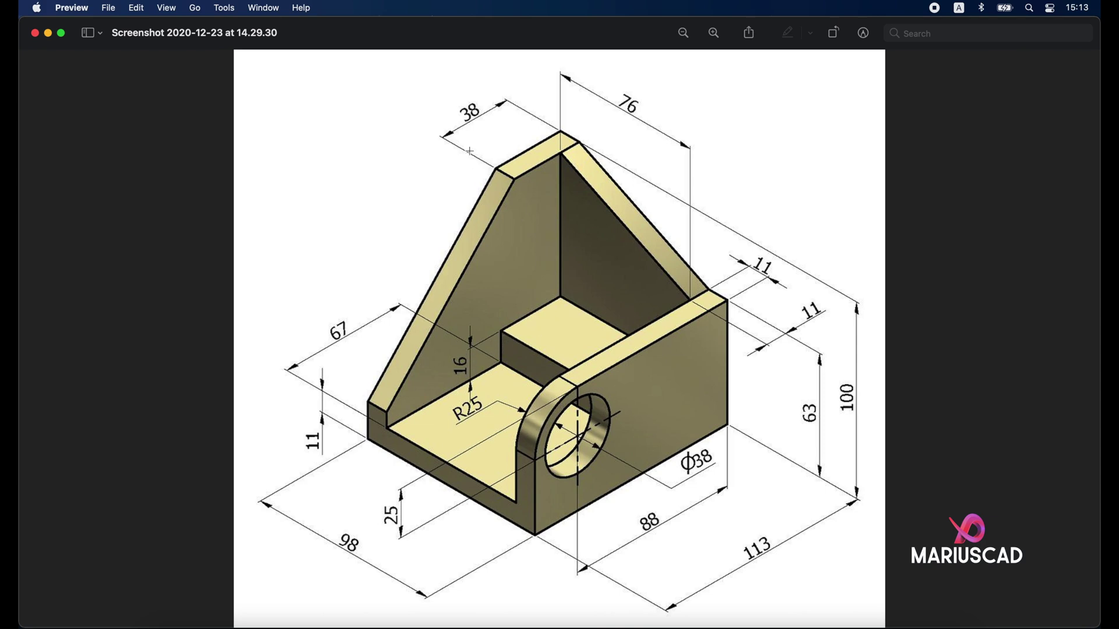
- Put away the reference and set the model to the ViewCube top view
{"action": "left_click", "coordinate": [48, 33]}
{"action": "left_click", "coordinate": [542, 260]}
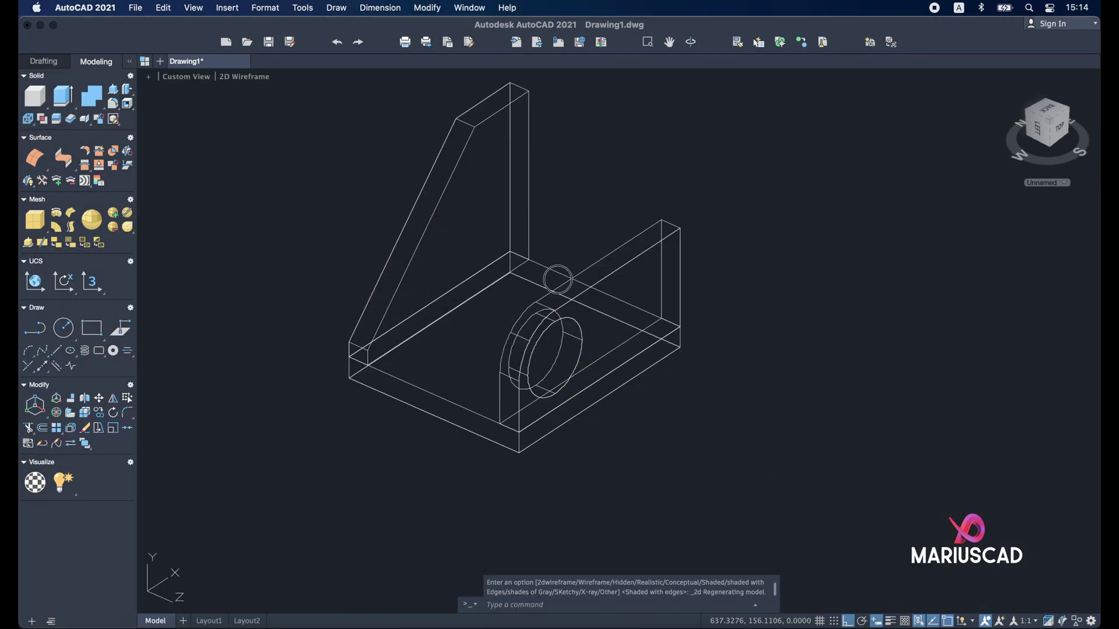
{"action": "key", "text": "Escape"}
{"action": "middle_click_drag", "start_coordinate": [516, 272], "coordinate": [584, 339]}
{"action": "middle_click_drag", "start_coordinate": [669, 266], "coordinate": [831, 325], "text": "shift"}
{"action": "left_click", "coordinate": [1049, 119]}
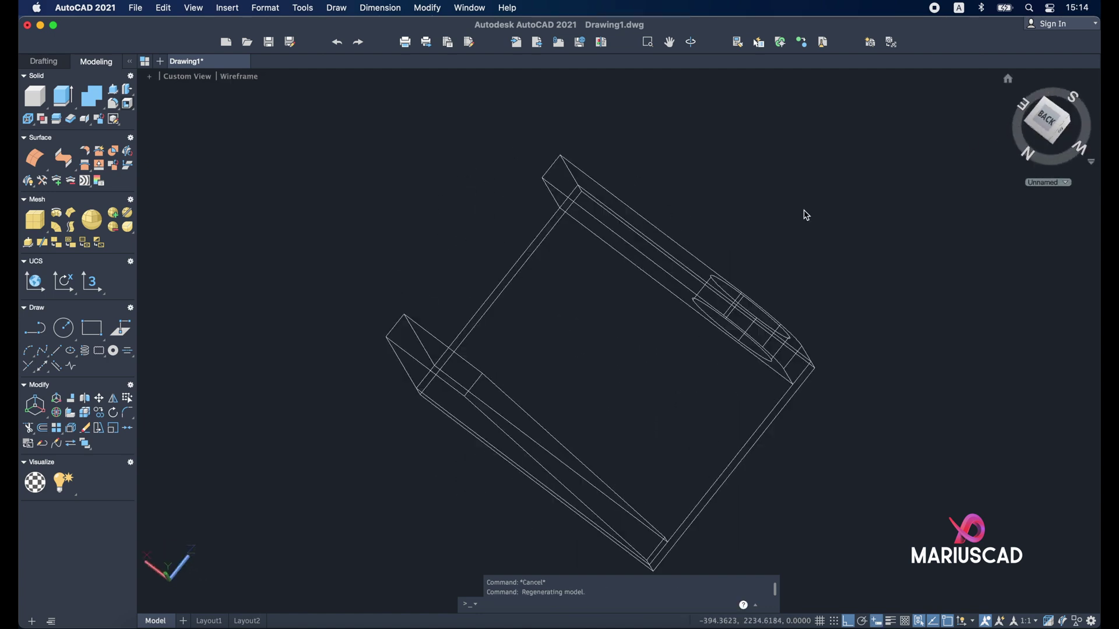
- Align the UCS with the current view, then orbit to an angled view
{"action": "left_click", "coordinate": [313, 12]}
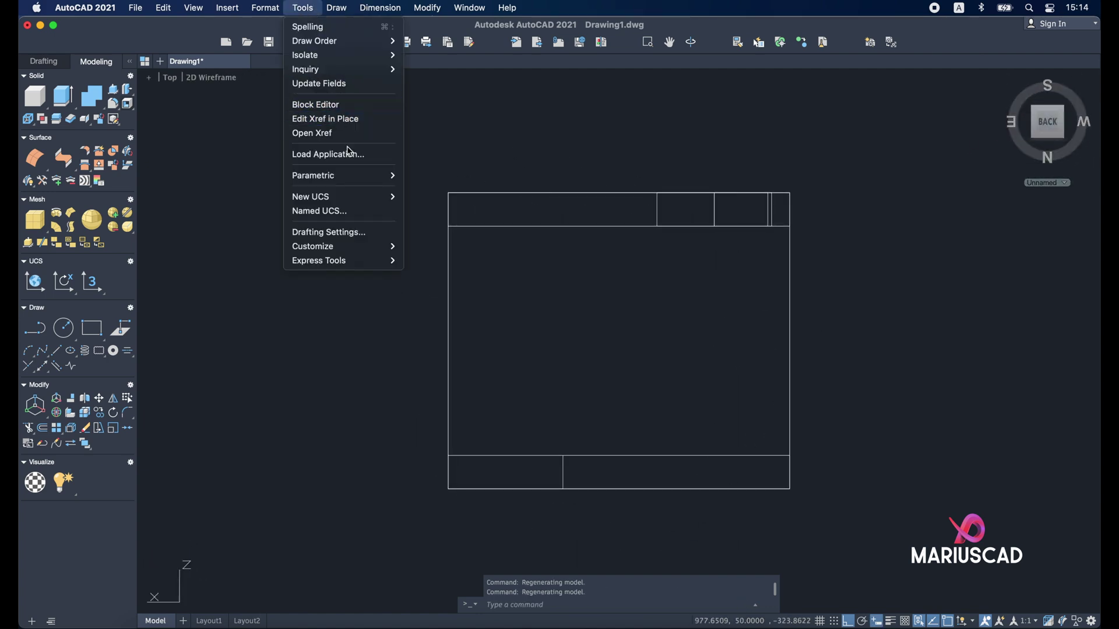
{"action": "mouse_move", "coordinate": [352, 196]}
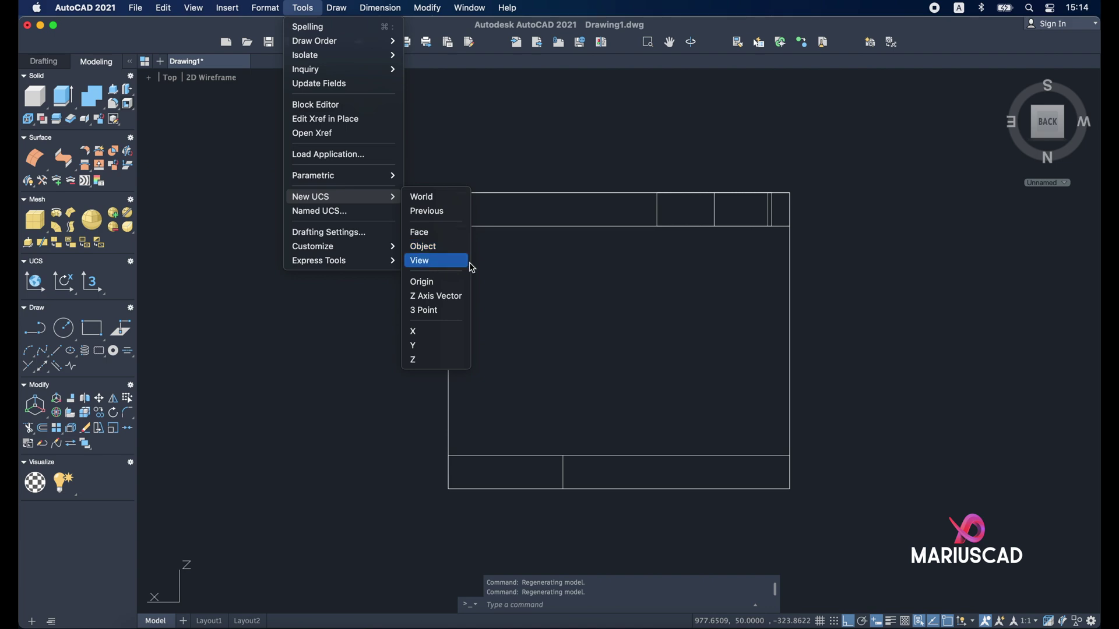
{"action": "left_click", "coordinate": [434, 261]}
{"action": "middle_click_drag", "start_coordinate": [524, 349], "coordinate": [475, 295], "text": "shift"}
- Draw a 38 by 76 rectangle snapped to the slab's inner corner
{"action": "type", "text": "rect"}
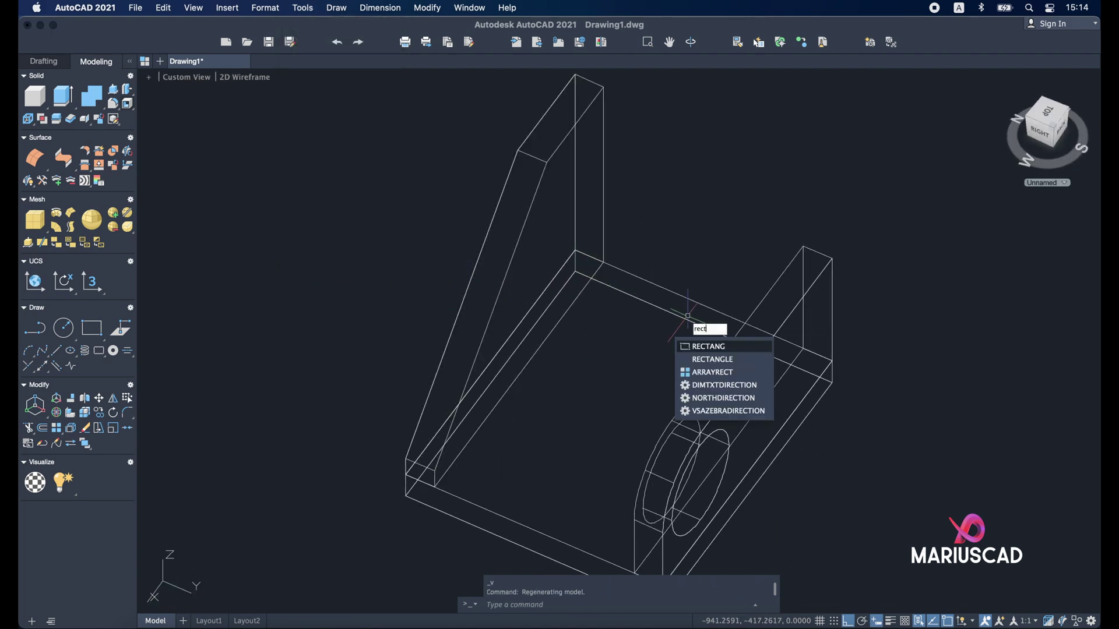
{"action": "key", "text": "Return"}
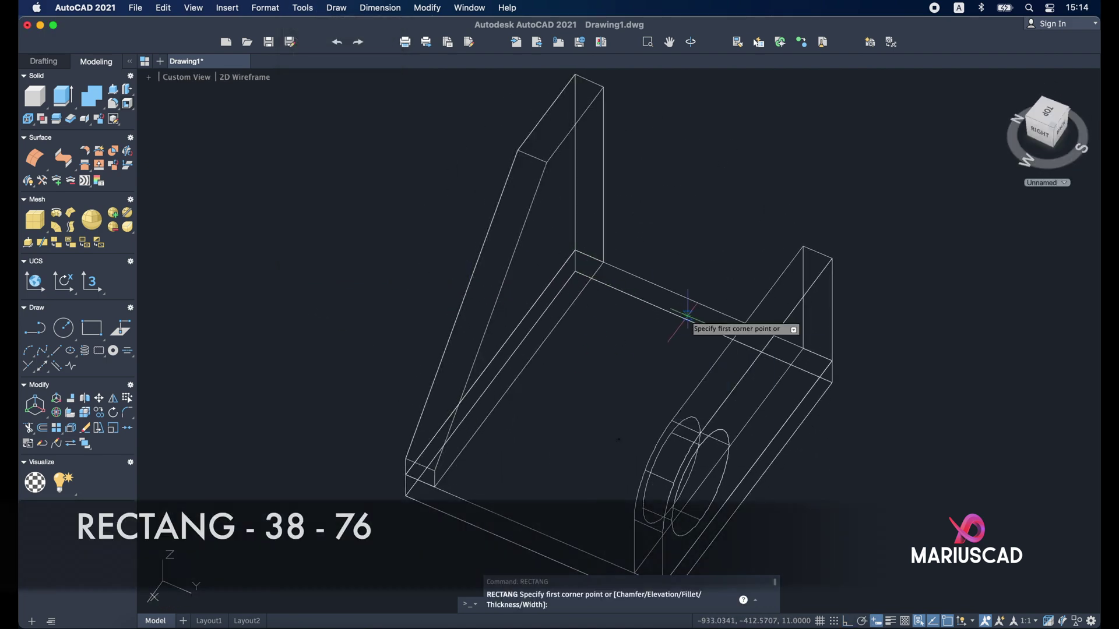
{"action": "right_click", "coordinate": [614, 269], "text": "shift"}
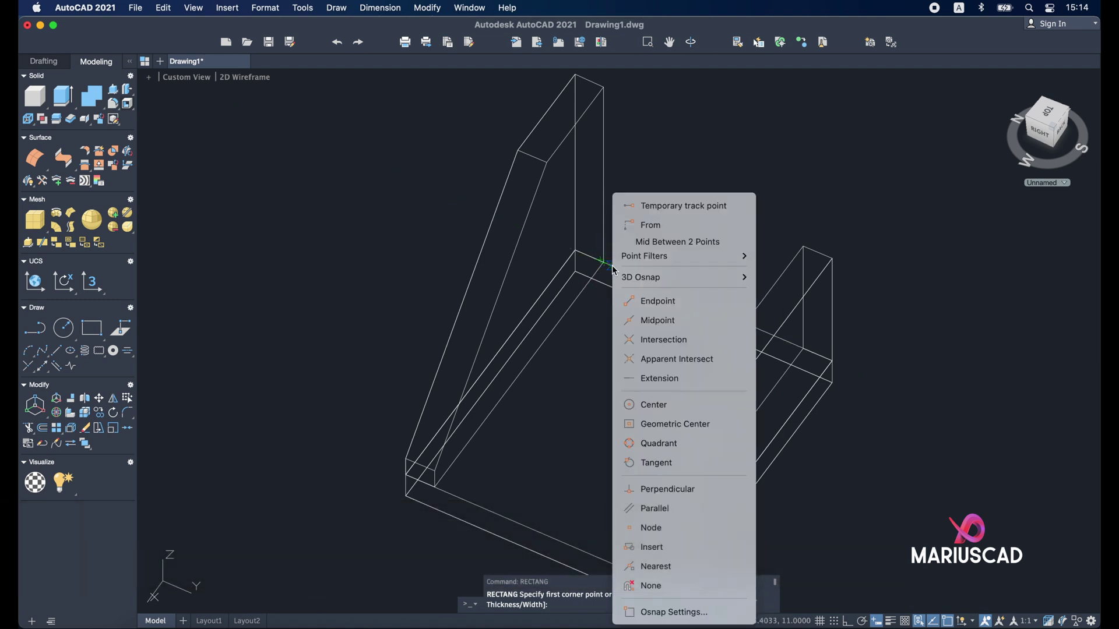
{"action": "left_click", "coordinate": [650, 302]}
{"action": "scroll", "coordinate": [604, 268], "scroll_direction": "up", "scroll_amount": 5}
{"action": "left_click", "coordinate": [603, 268]}
{"action": "scroll", "coordinate": [606, 273], "scroll_direction": "down", "scroll_amount": 5}
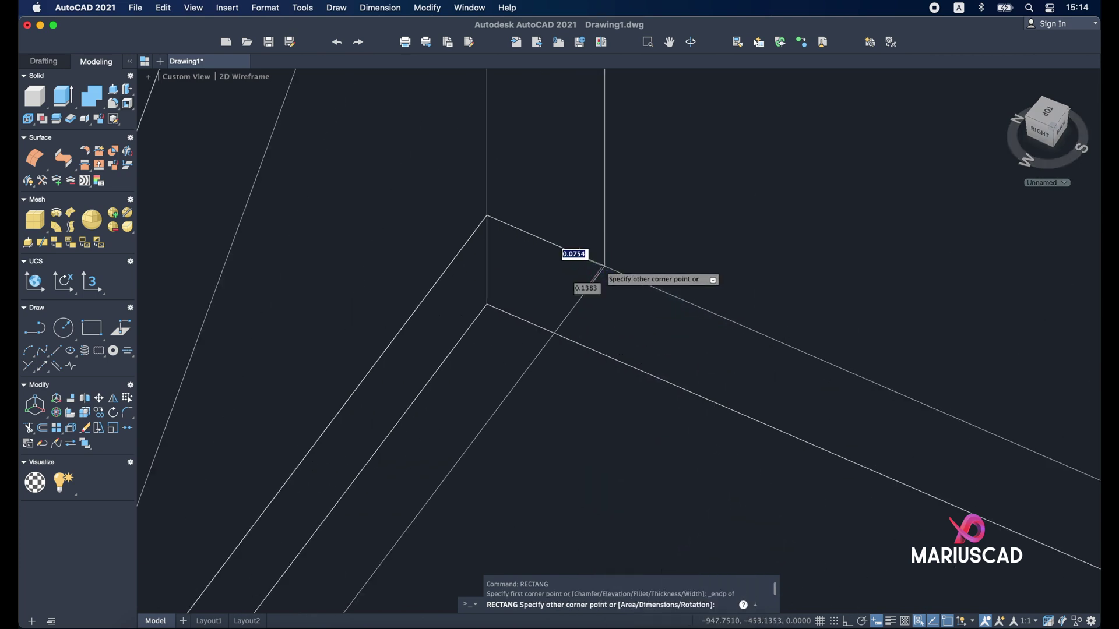
{"action": "middle_click_drag", "start_coordinate": [662, 366], "coordinate": [739, 407], "text": "shift"}
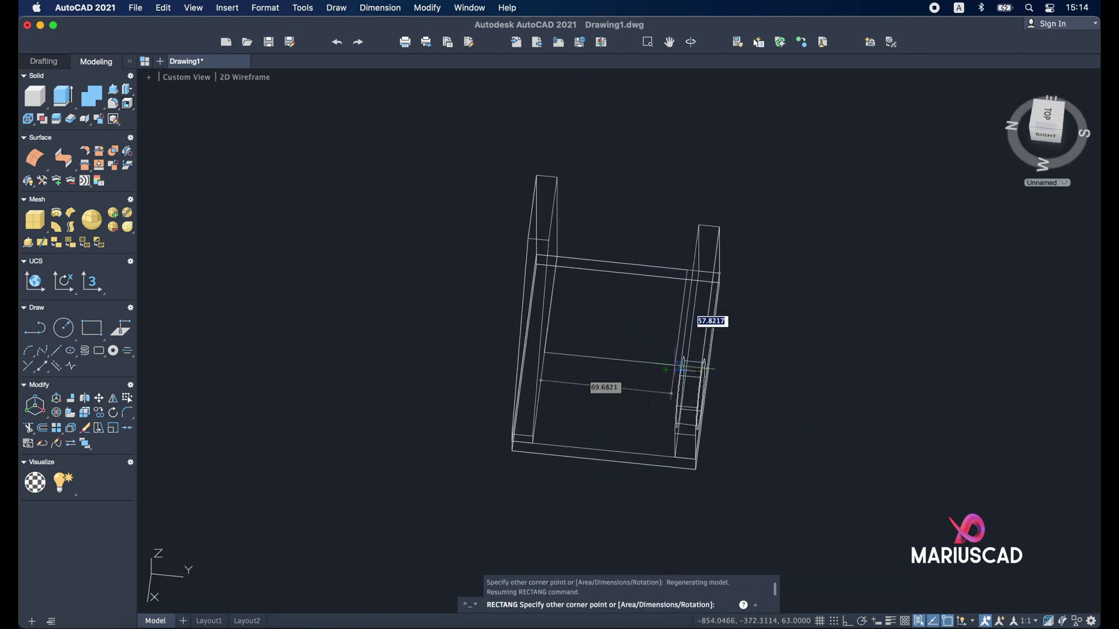
{"action": "scroll", "coordinate": [705, 292], "scroll_direction": "up", "scroll_amount": 5}
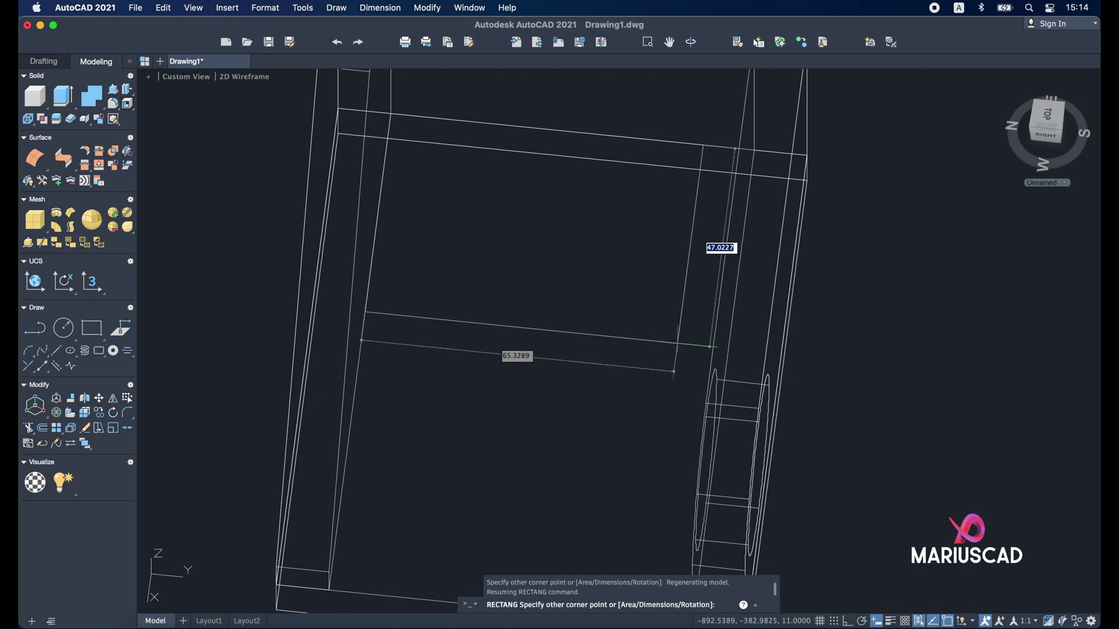
{"action": "type", "text": "38"}
{"action": "key", "text": "Tab"}
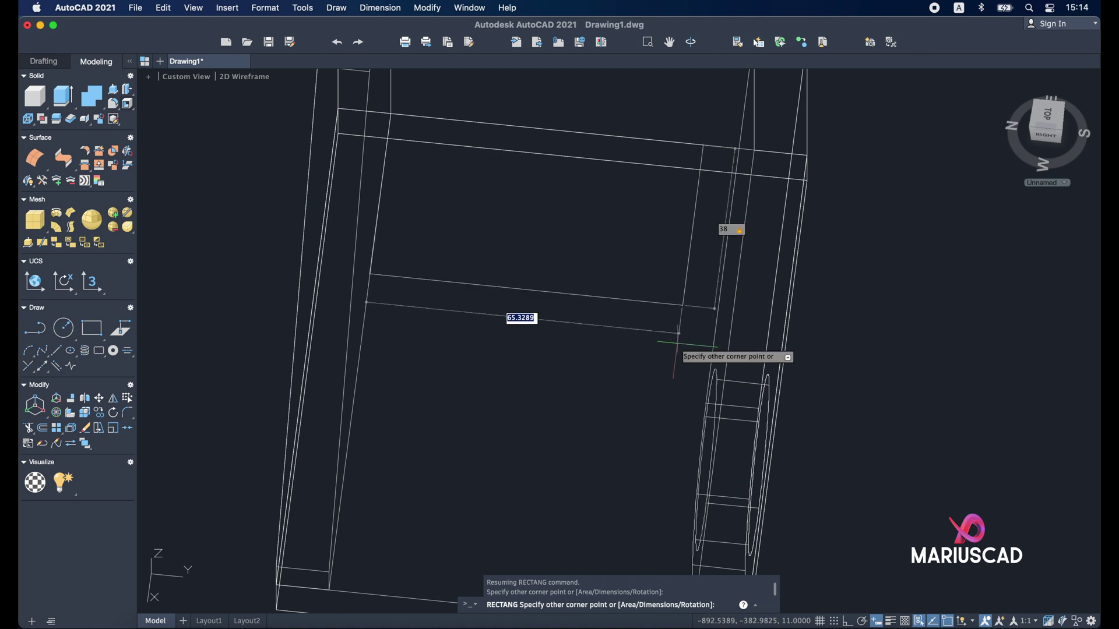
{"action": "type", "text": "76"}
{"action": "key", "text": "Return"}
{"action": "middle_click_drag", "start_coordinate": [599, 324], "coordinate": [387, 125], "text": "shift"}
- Press-pull the rectangle 16 high to form the raised block
{"action": "left_click", "coordinate": [93, 96]}
{"action": "left_click", "coordinate": [469, 268]}
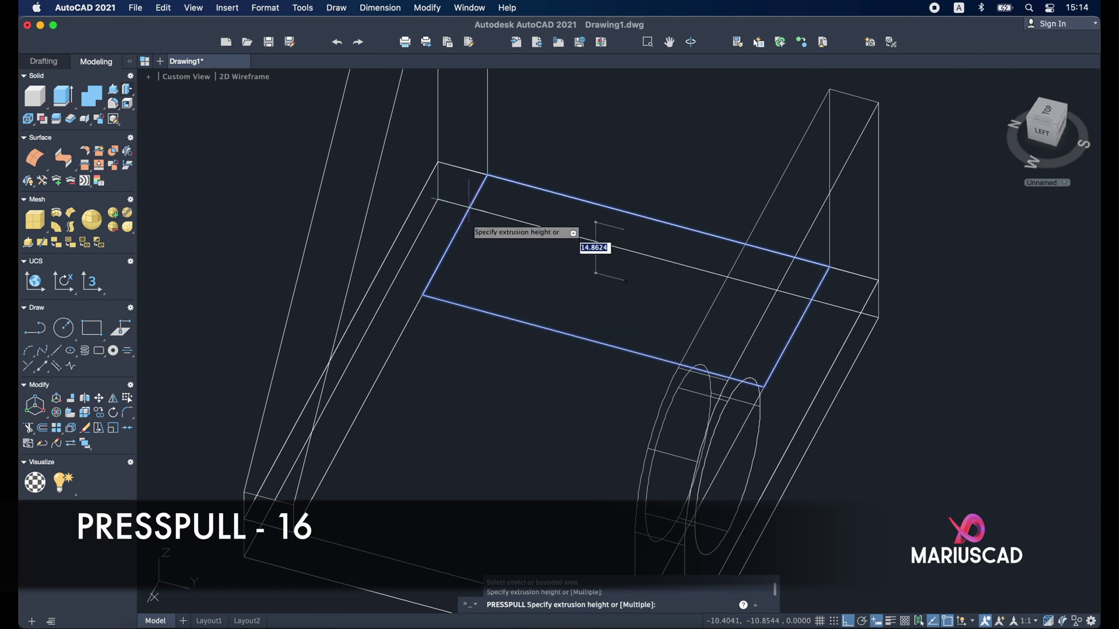
{"action": "left_click", "coordinate": [472, 154]}
{"action": "middle_click_drag", "start_coordinate": [472, 155], "coordinate": [431, 275], "text": "shift"}
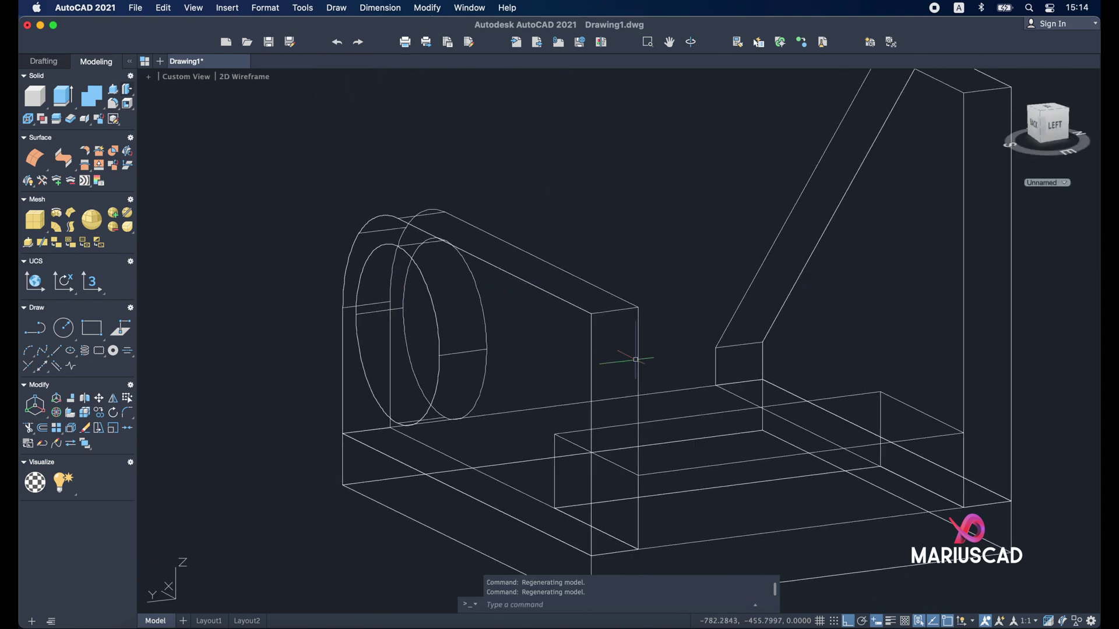
- Bring the dimensioned bracket reference drawing to the front in Preview
{"action": "left_click", "coordinate": [932, 626]}
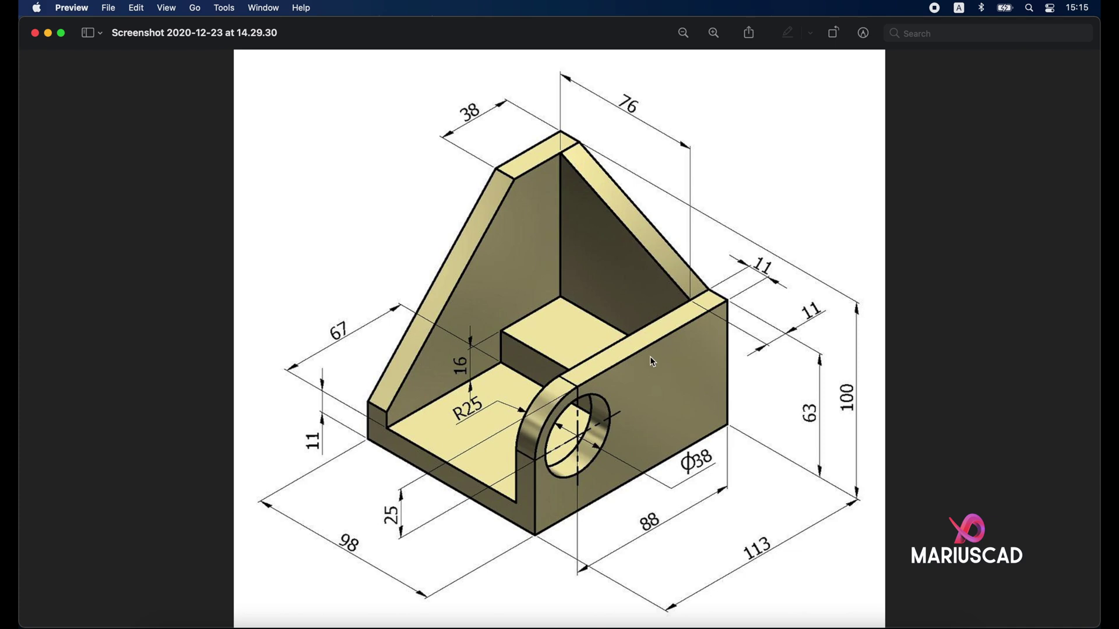
- Return to AutoCAD, snap to a side view, and align the UCS with it
{"action": "left_click", "coordinate": [48, 33]}
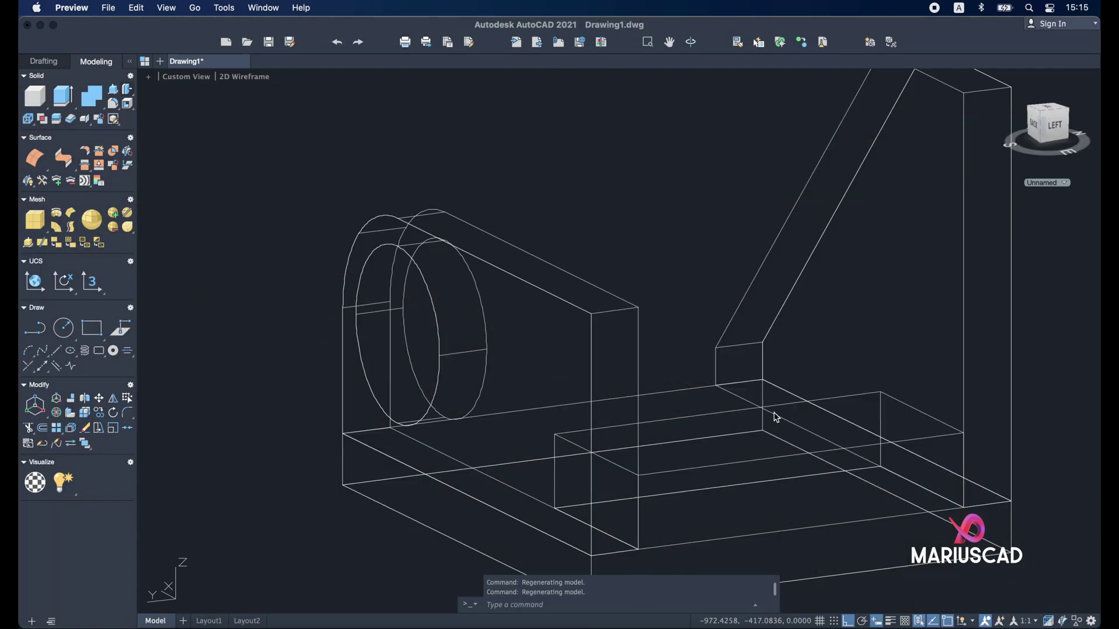
{"action": "left_click", "coordinate": [774, 376]}
{"action": "key", "text": "Escape"}
{"action": "mouse_move", "coordinate": [574, 289]}
{"action": "middle_mouse_down", "text": "shift"}
{"action": "mouse_move", "coordinate": [500, 302]}
{"action": "mouse_move", "coordinate": [579, 282]}
{"action": "middle_mouse_up", "text": "shift"}
{"action": "left_click", "coordinate": [1050, 141]}
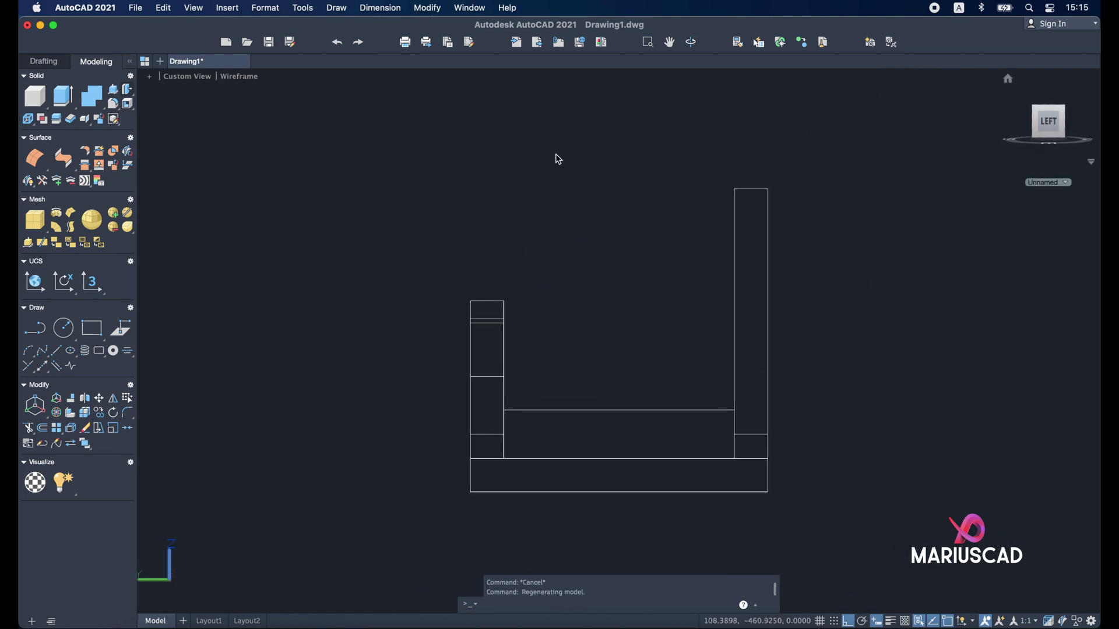
{"action": "left_click", "coordinate": [302, 8]}
{"action": "mouse_move", "coordinate": [352, 197]}
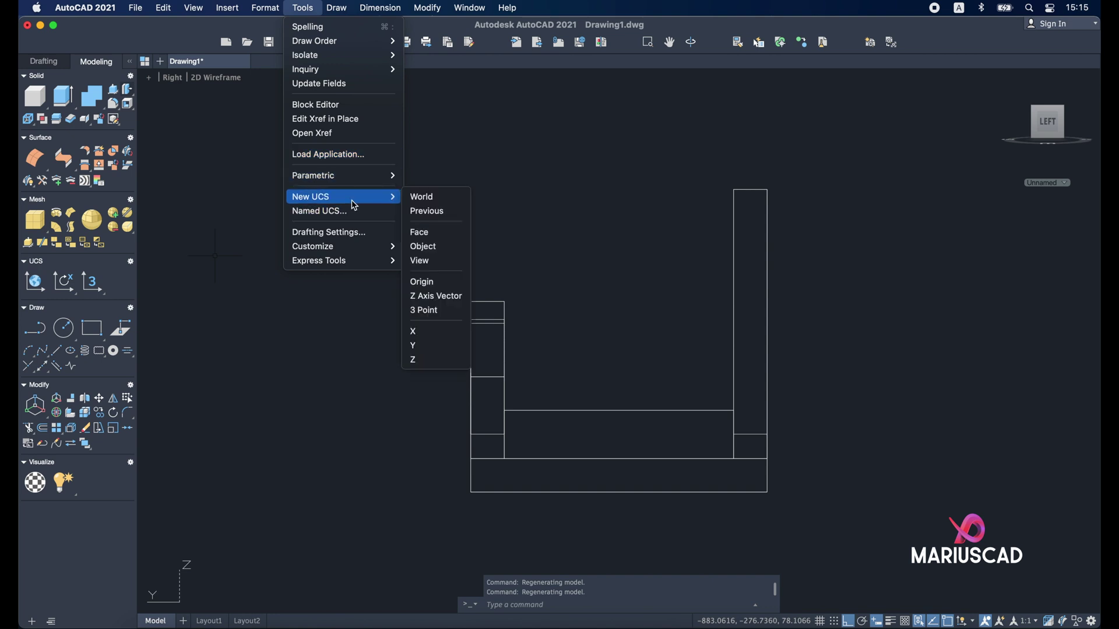
{"action": "left_click", "coordinate": [436, 272]}
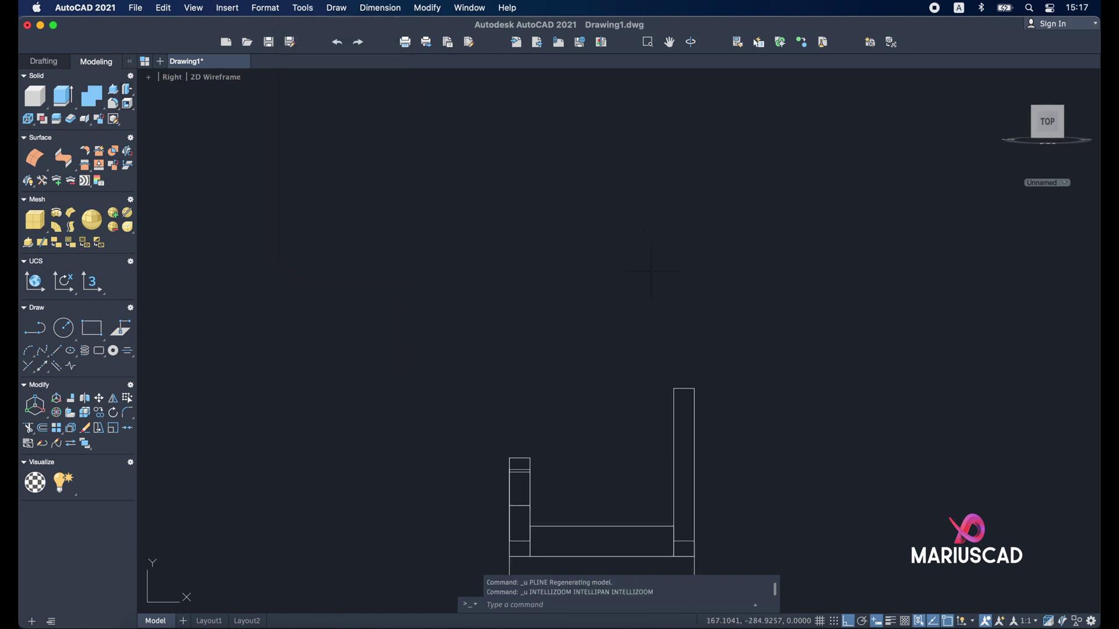
- Draw a closed polyline: 73 down, 76 left, 36 up, back to start
{"action": "type", "text": "PL"}
{"action": "key", "text": "Return"}
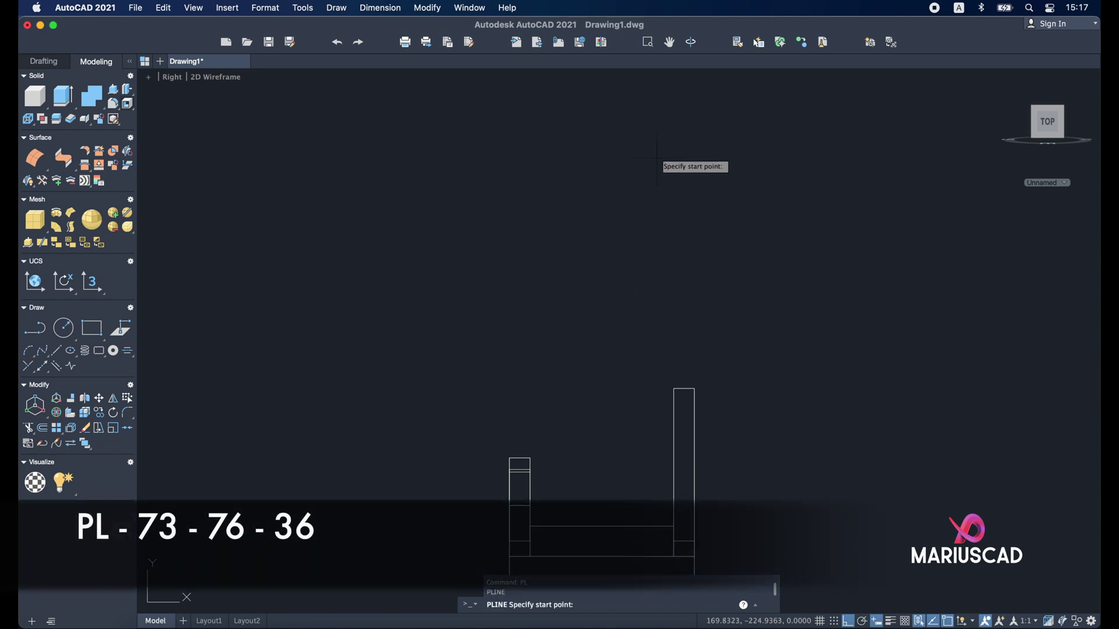
{"action": "left_click", "coordinate": [661, 141]}
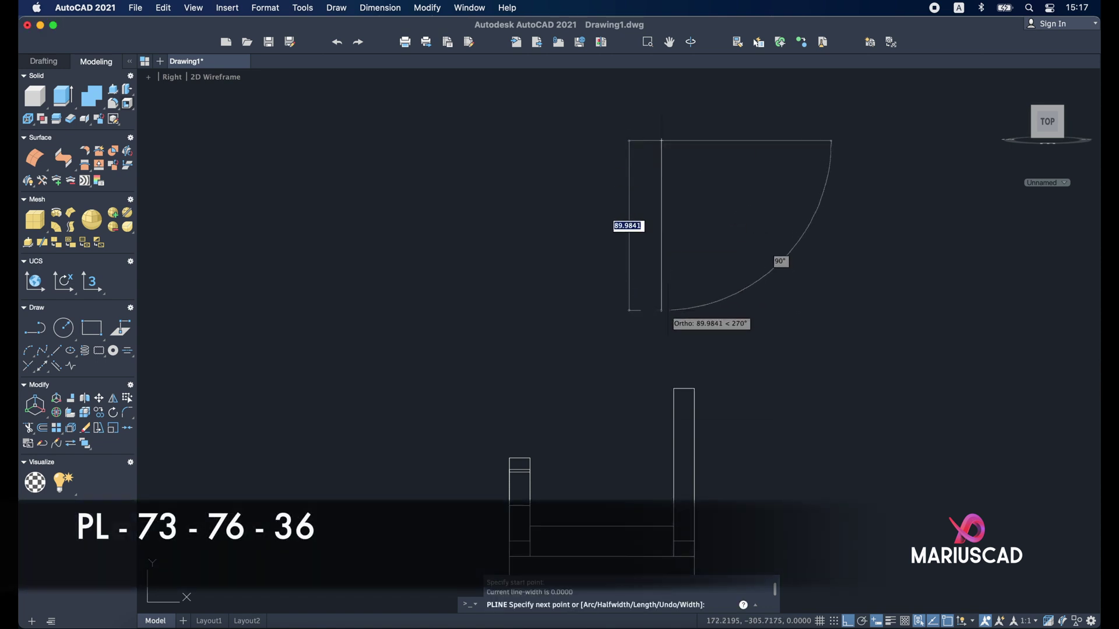
{"action": "type", "text": "73"}
{"action": "key", "text": "Return"}
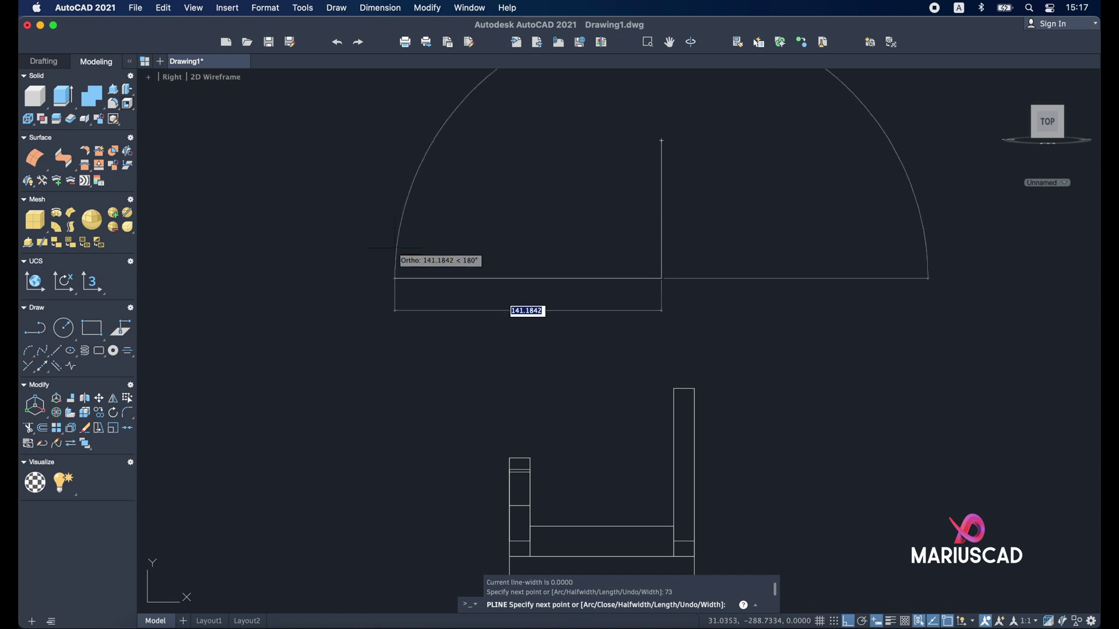
{"action": "type", "text": "76"}
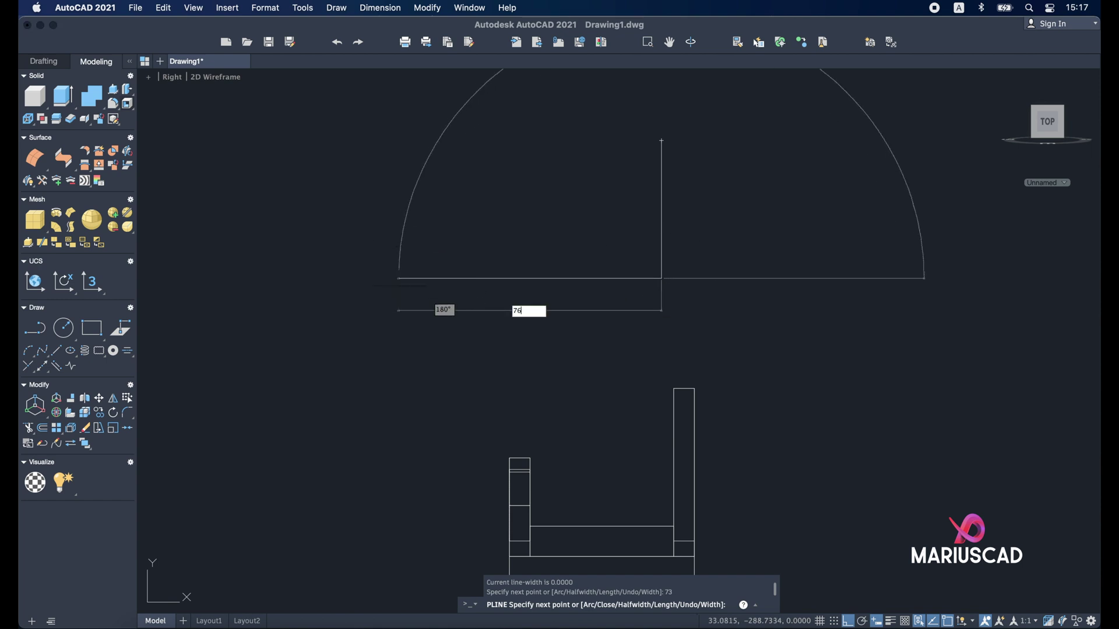
{"action": "key", "text": "Return"}
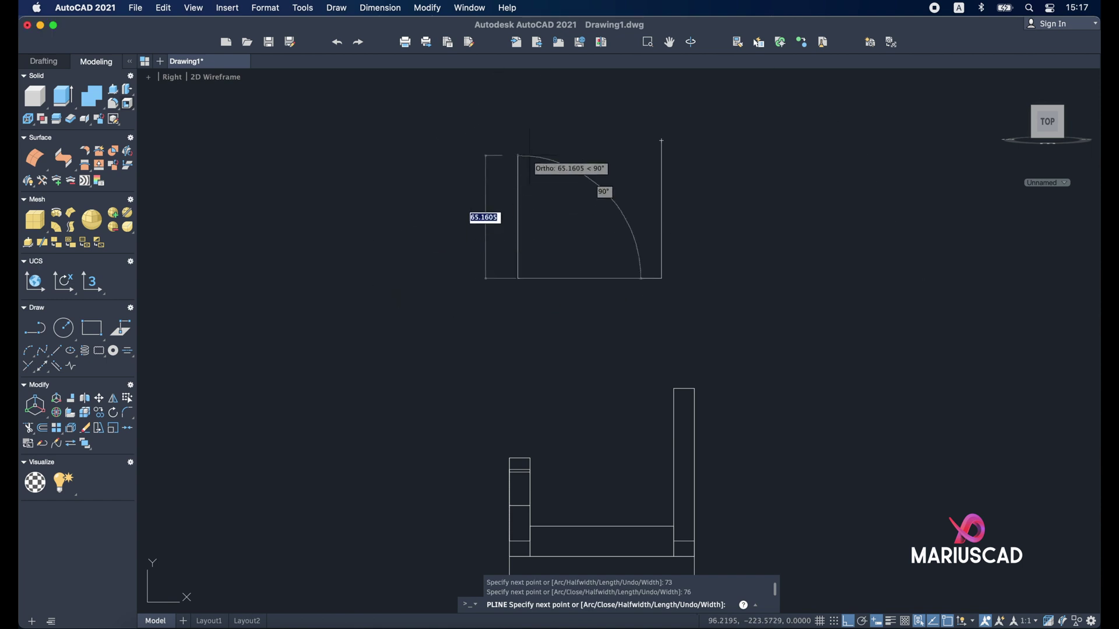
{"action": "type", "text": "36"}
{"action": "key", "text": "Return"}
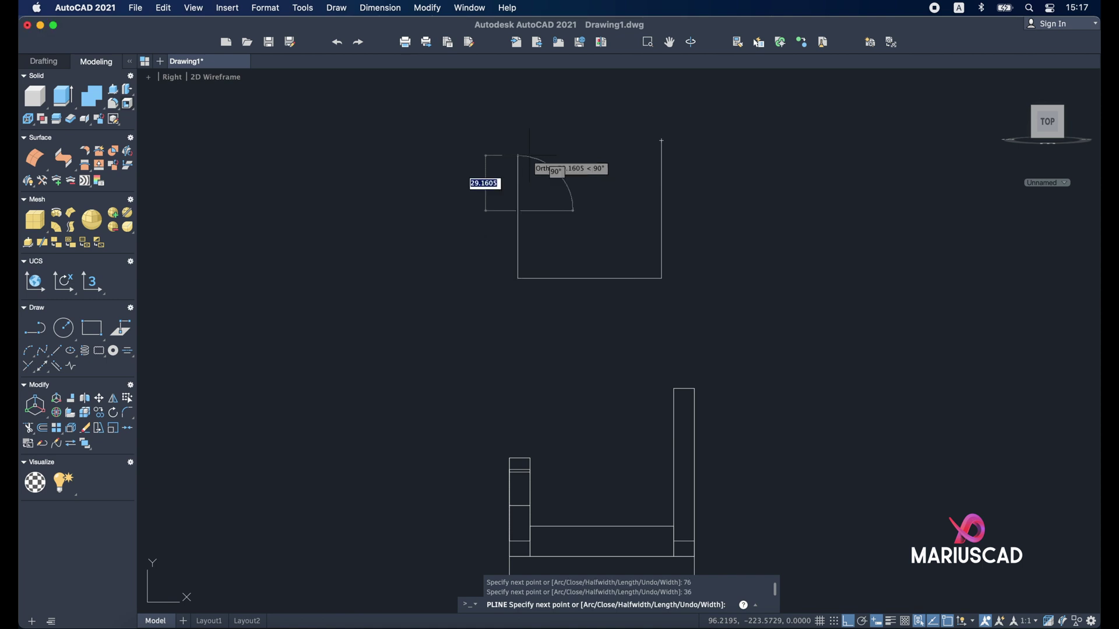
{"action": "left_click", "coordinate": [662, 141]}
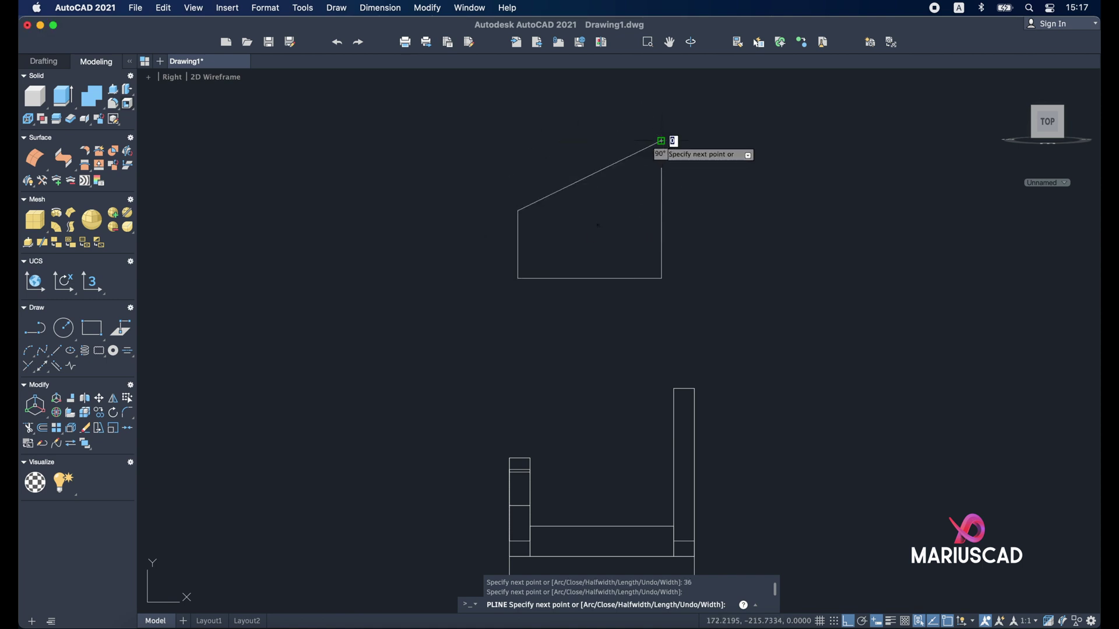
{"action": "key", "text": "Escape"}
- Press-pull the sloped outline 11 units into a solid side wall
{"action": "middle_click_drag", "start_coordinate": [617, 211], "coordinate": [687, 227], "text": "shift"}
{"action": "left_click", "coordinate": [117, 92]}
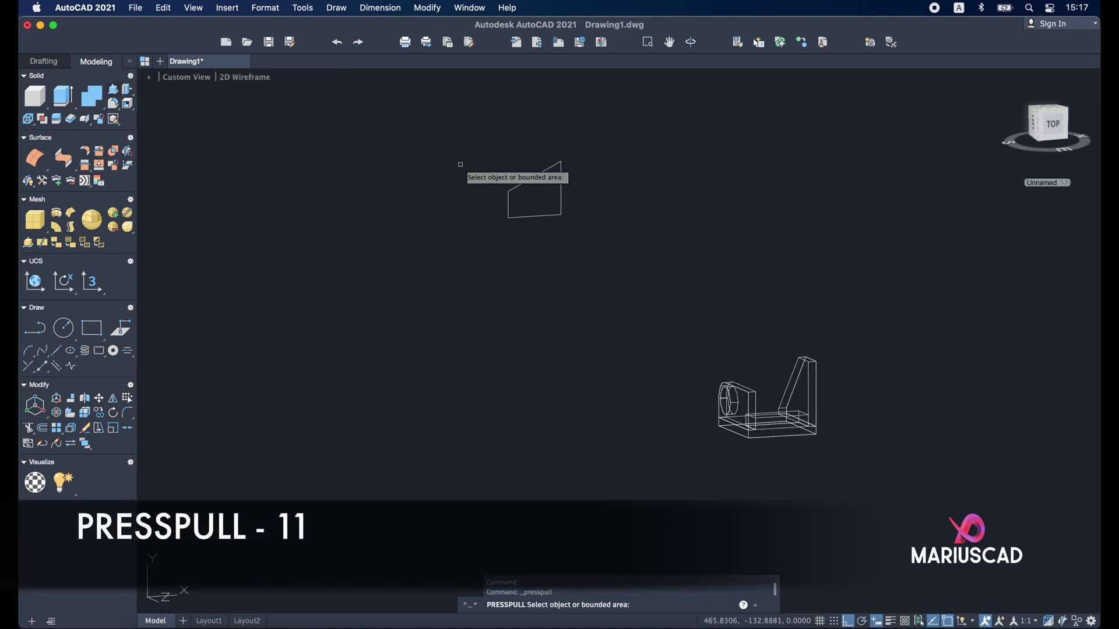
{"action": "left_click", "coordinate": [541, 205]}
{"action": "key", "text": "Return"}
{"action": "middle_click_drag", "start_coordinate": [607, 227], "coordinate": [579, 237], "text": "shift"}
- Move the side wall from its top corner to an endpoint on the bracket
{"action": "left_click", "coordinate": [579, 237]}
{"action": "left_click", "coordinate": [443, 146]}
{"action": "type", "text": "m"}
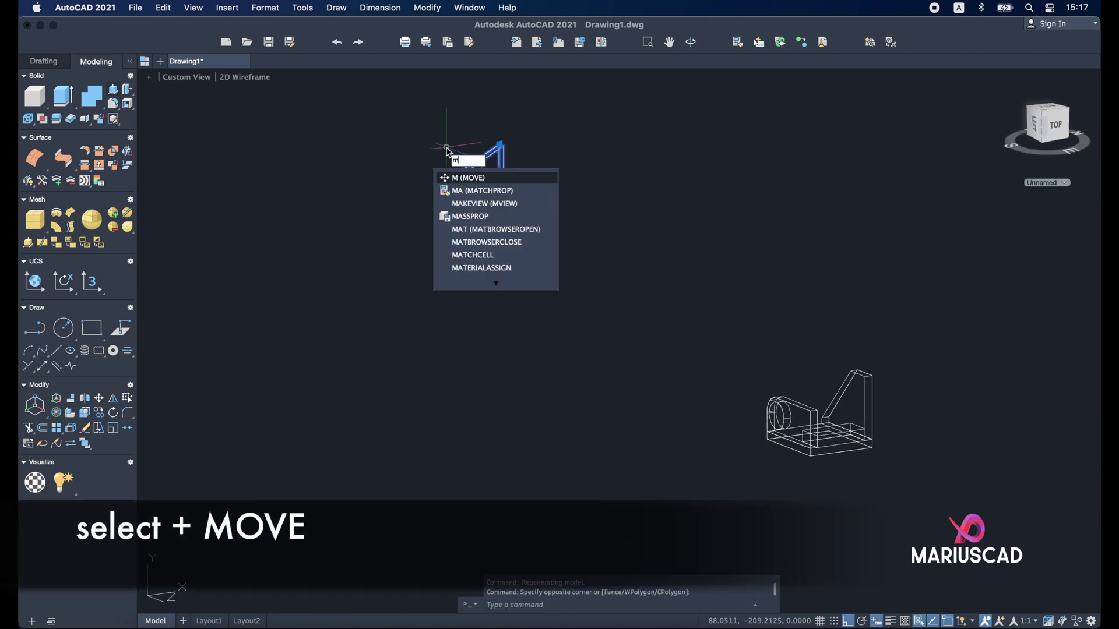
{"action": "key", "text": "Return"}
{"action": "scroll", "coordinate": [448, 153], "scroll_direction": "up", "scroll_amount": 5}
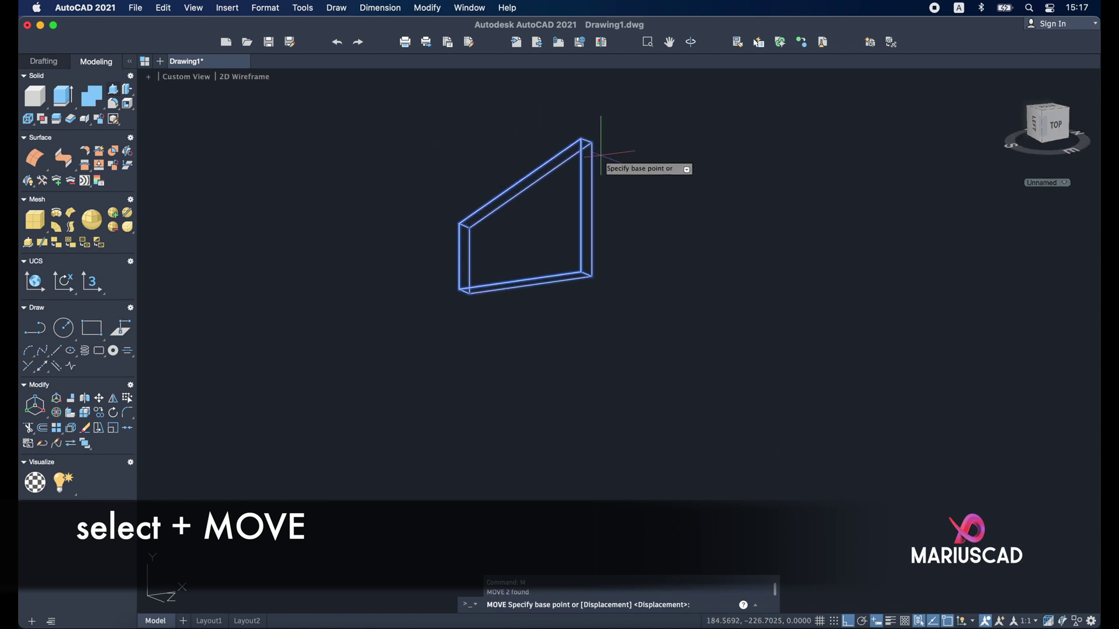
{"action": "scroll", "coordinate": [588, 140], "scroll_direction": "up", "scroll_amount": 5}
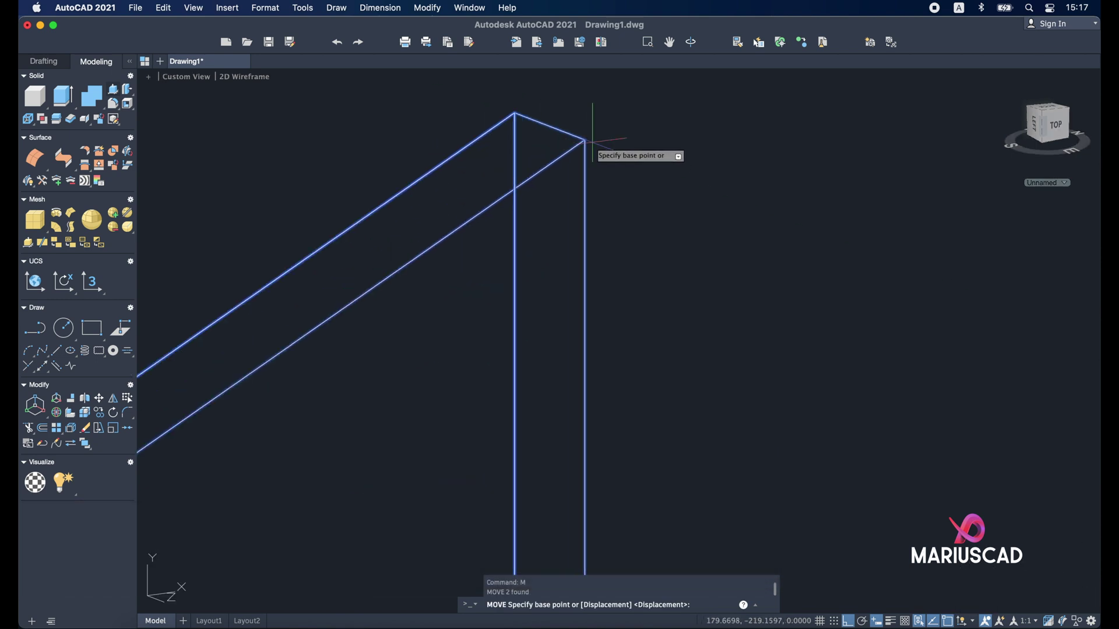
{"action": "left_click", "coordinate": [585, 140]}
{"action": "scroll", "coordinate": [705, 253], "scroll_direction": "down", "scroll_amount": 10}
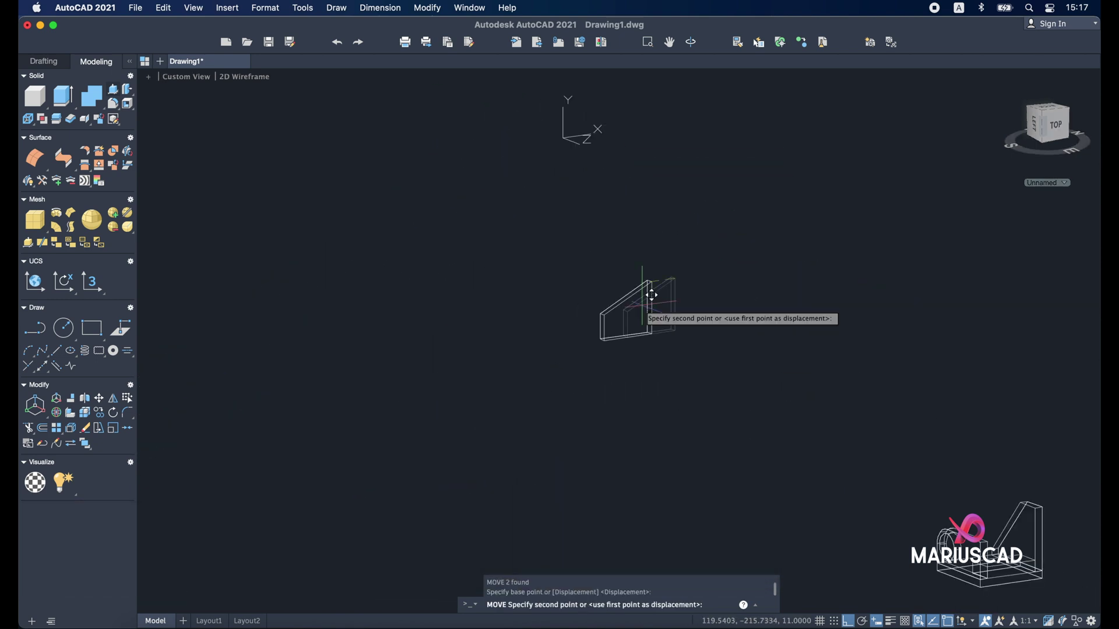
{"action": "scroll", "coordinate": [798, 421], "scroll_direction": "up", "scroll_amount": 8}
{"action": "scroll", "coordinate": [645, 125], "scroll_direction": "up", "scroll_amount": 8}
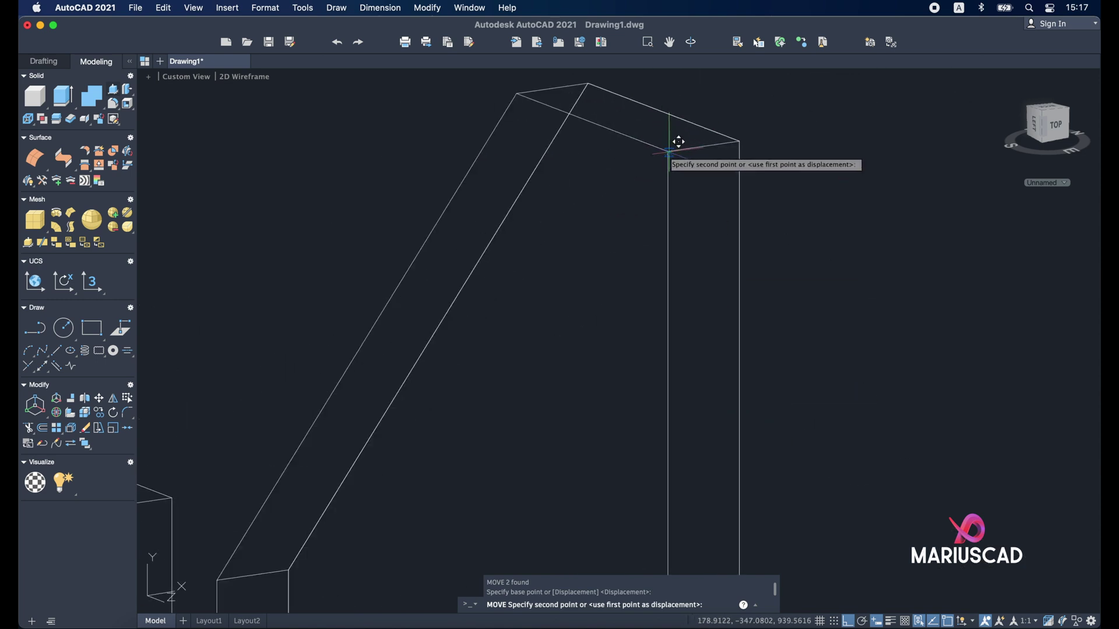
{"action": "right_click", "coordinate": [666, 150], "text": "shift"}
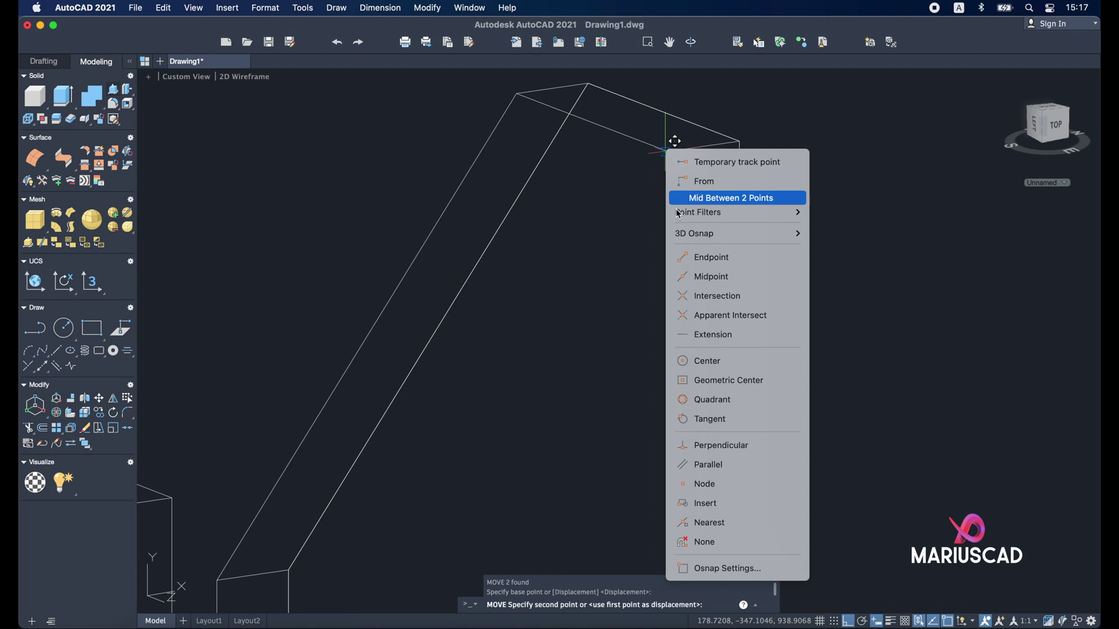
{"action": "left_click", "coordinate": [706, 257]}
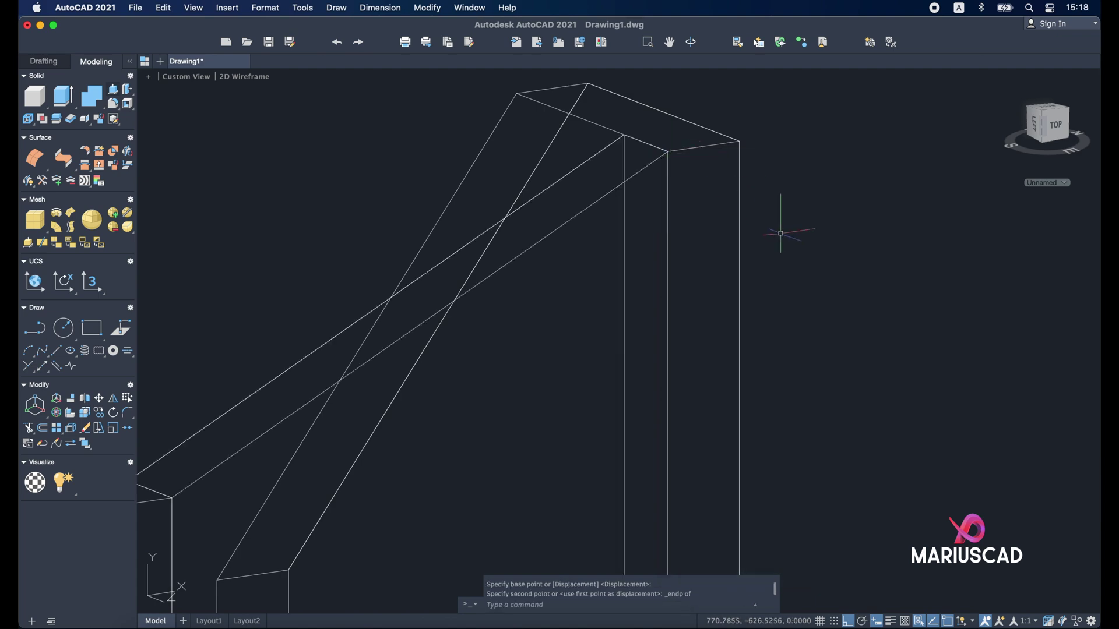
{"action": "key", "text": "Escape"}
{"action": "middle_click_drag", "start_coordinate": [649, 305], "coordinate": [778, 264], "text": "shift"}
- Display the model in the Shaded with edges visual style
{"action": "scroll", "coordinate": [765, 269], "scroll_direction": "down", "scroll_amount": 3}
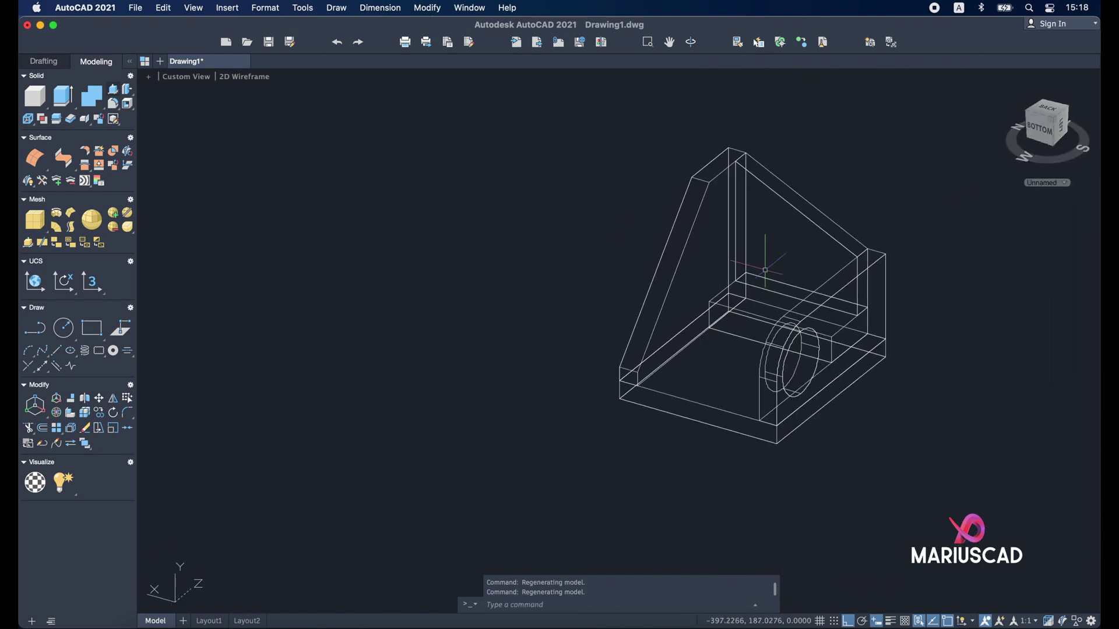
{"action": "left_click", "coordinate": [243, 82]}
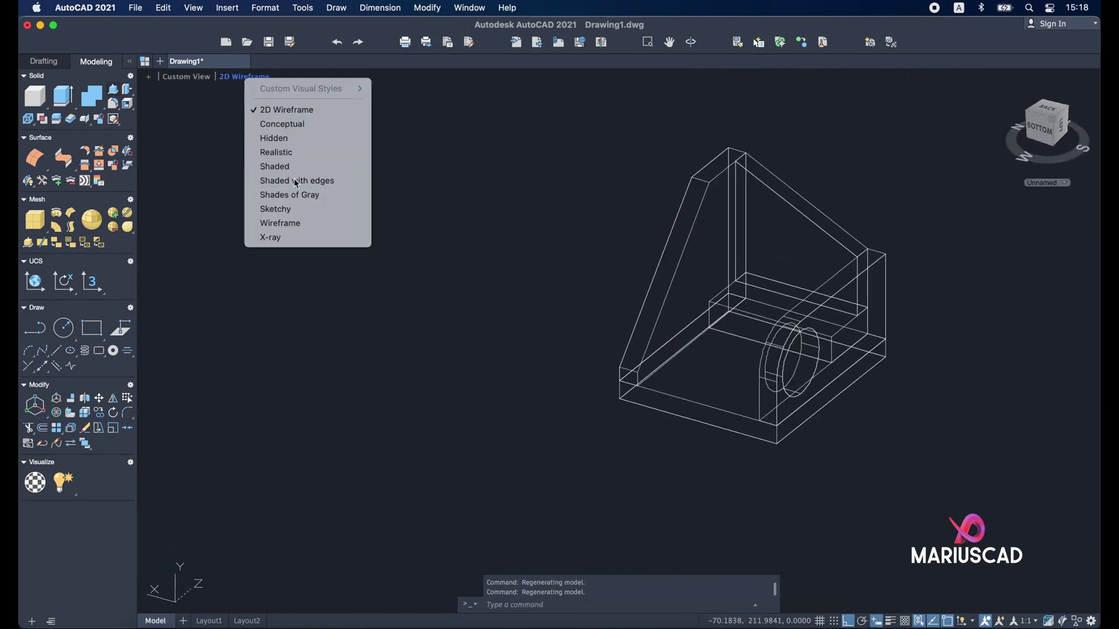
{"action": "left_click", "coordinate": [274, 179]}
{"action": "mouse_move", "coordinate": [833, 420]}
{"action": "middle_mouse_down", "text": "shift"}
{"action": "mouse_move", "coordinate": [851, 379]}
{"action": "mouse_move", "coordinate": [681, 388]}
{"action": "mouse_move", "coordinate": [544, 342]}
{"action": "mouse_move", "coordinate": [582, 392]}
{"action": "mouse_move", "coordinate": [746, 401]}
{"action": "mouse_move", "coordinate": [775, 418]}
{"action": "mouse_move", "coordinate": [720, 430]}
{"action": "middle_mouse_up", "text": "shift"}
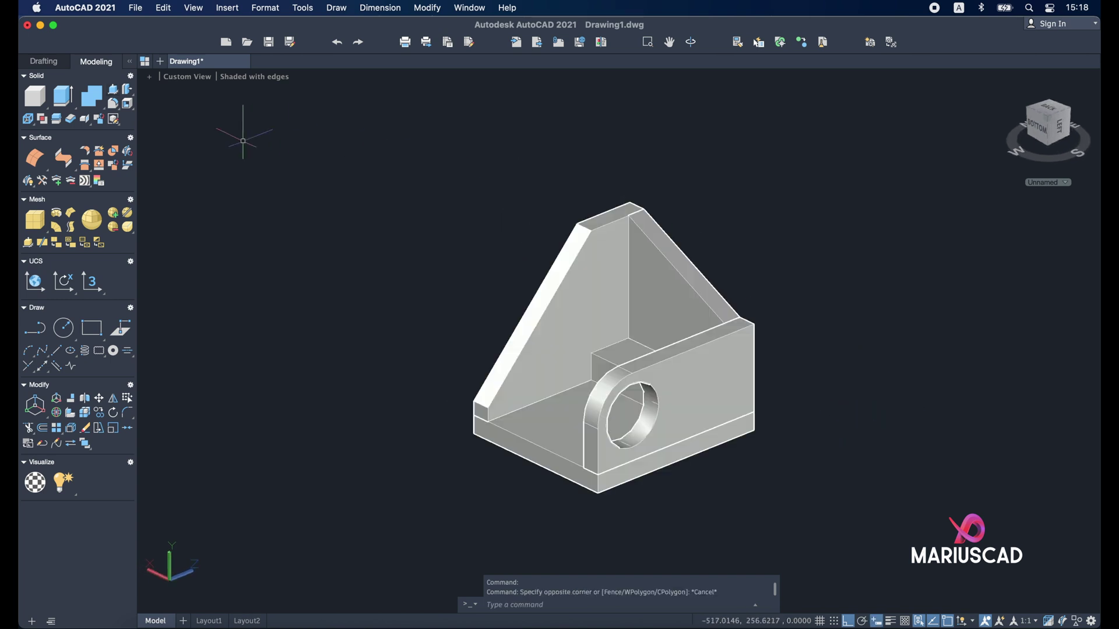
- Union all 11 solids into one bracket solid
{"action": "left_click", "coordinate": [91, 96]}
{"action": "left_click", "coordinate": [872, 566]}
{"action": "left_click", "coordinate": [394, 150]}
{"action": "key", "text": "Return"}
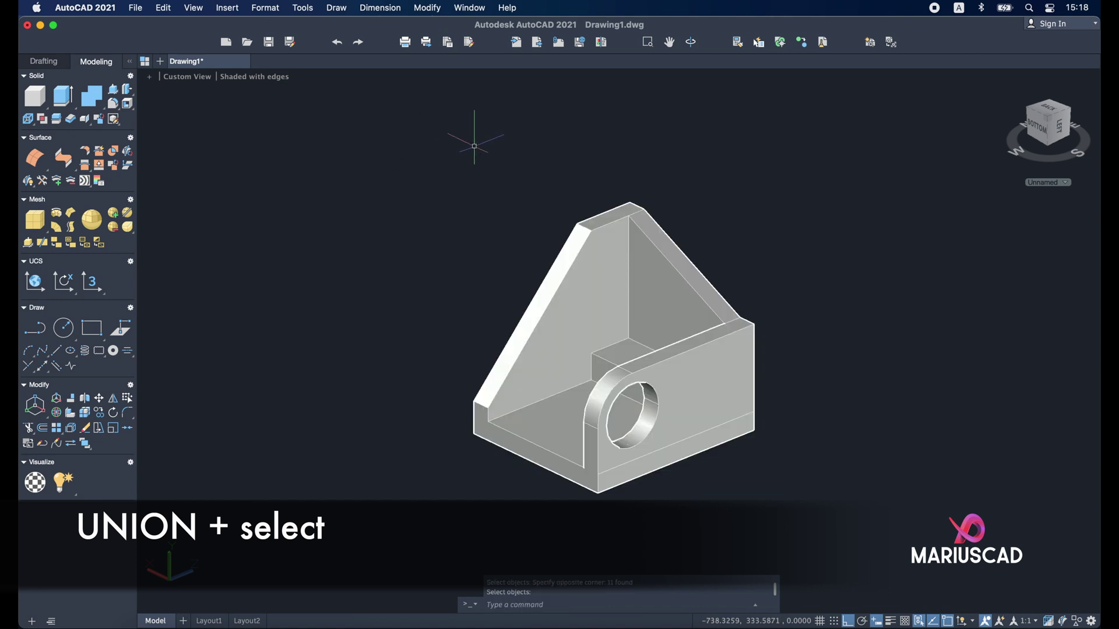
- Move the merged bracket to the right and window-select the leftover wireframe lines
{"action": "left_click", "coordinate": [623, 299]}
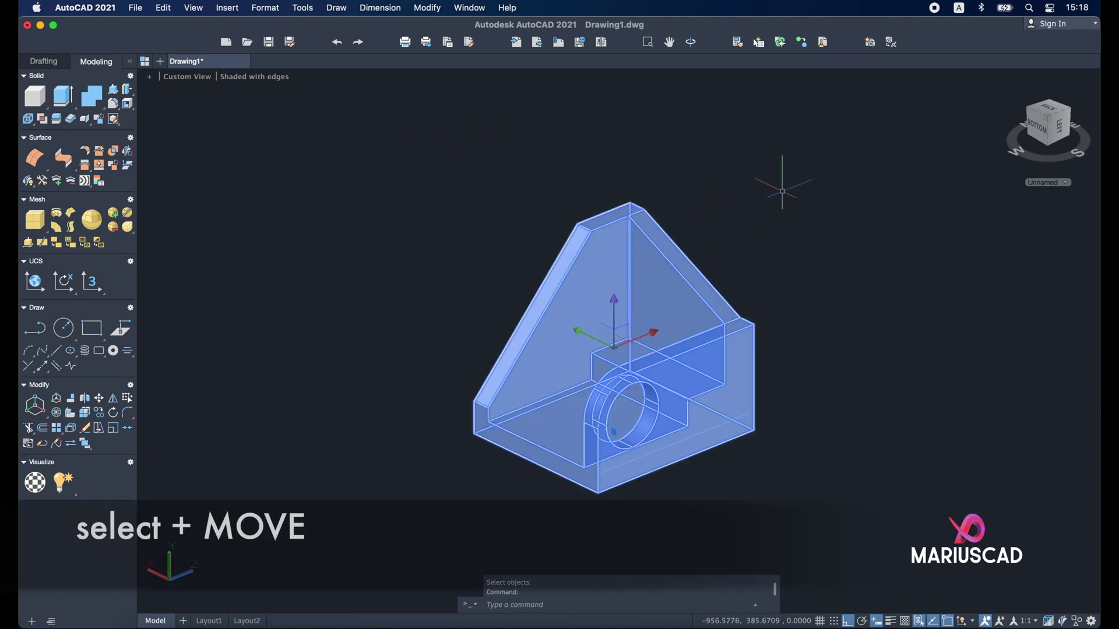
{"action": "type", "text": "m"}
{"action": "key", "text": "Return"}
{"action": "left_click", "coordinate": [775, 244]}
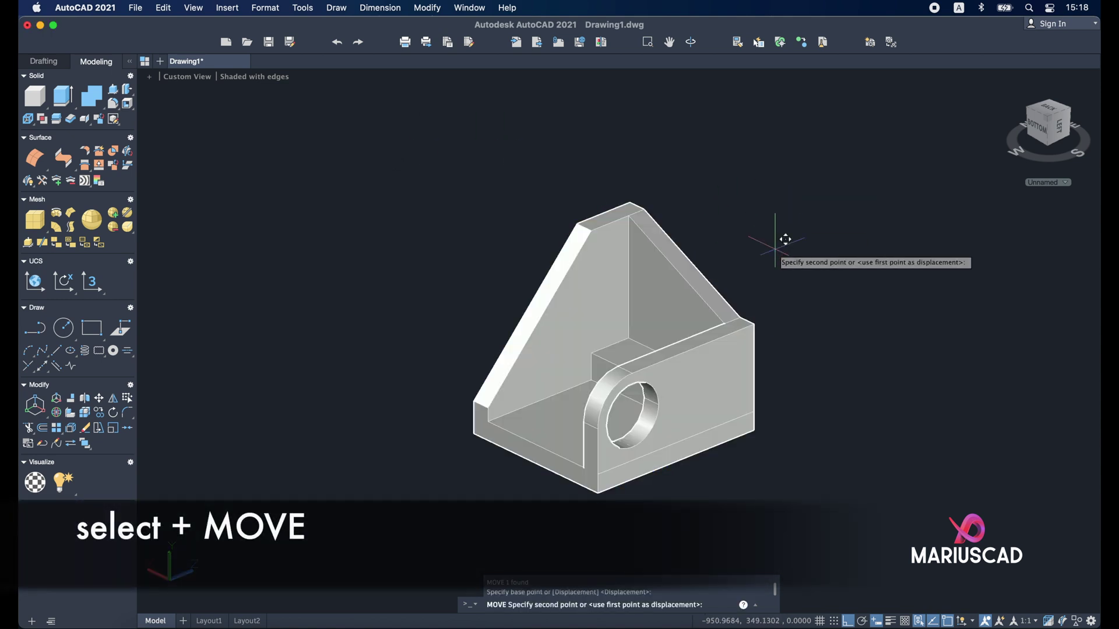
{"action": "scroll", "coordinate": [744, 215], "scroll_direction": "down", "scroll_amount": 3}
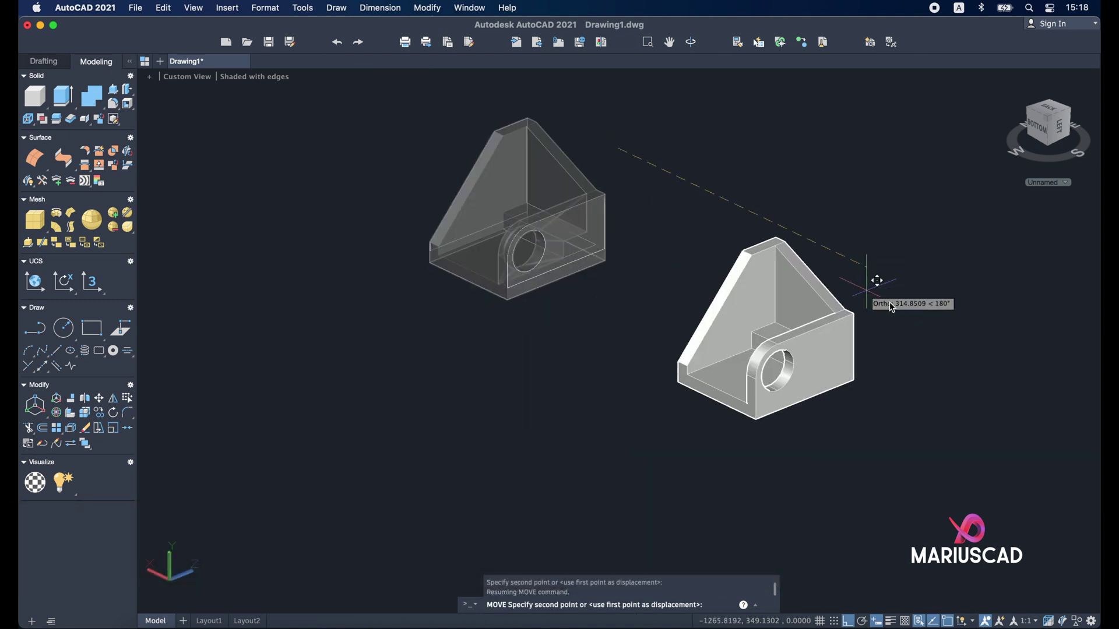
{"action": "left_click", "coordinate": [937, 304]}
{"action": "key", "text": "Escape"}
{"action": "left_click", "coordinate": [646, 331]}
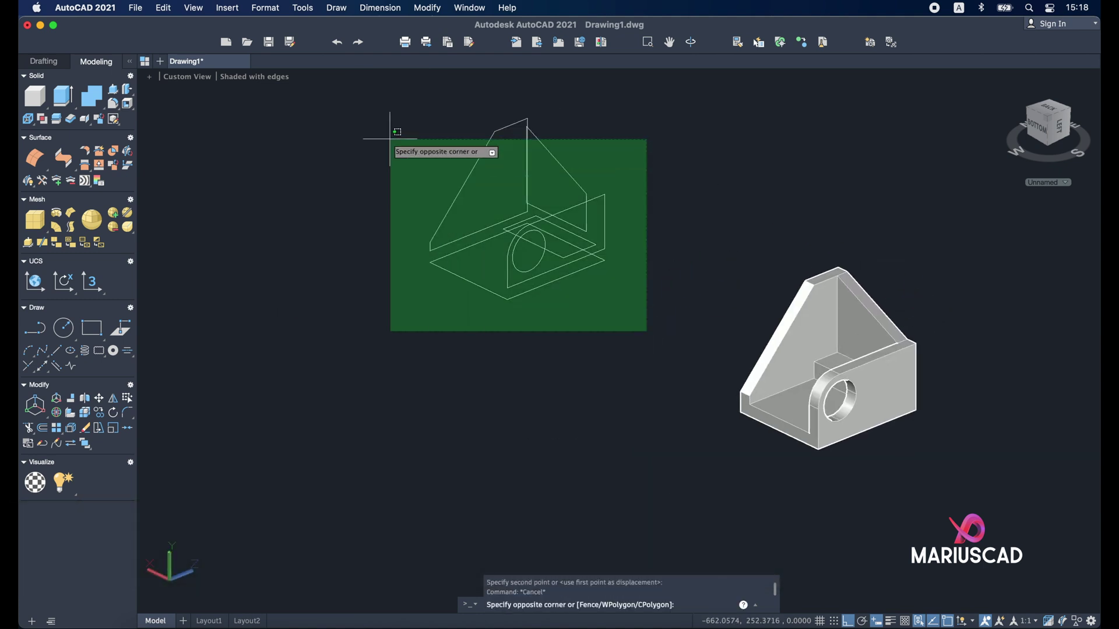
{"action": "left_click", "coordinate": [388, 117]}
- Delete the leftover wireframe lines, then orbit and zoom in on the rounded hole boss and sloped wall
{"action": "key", "text": "Delete"}
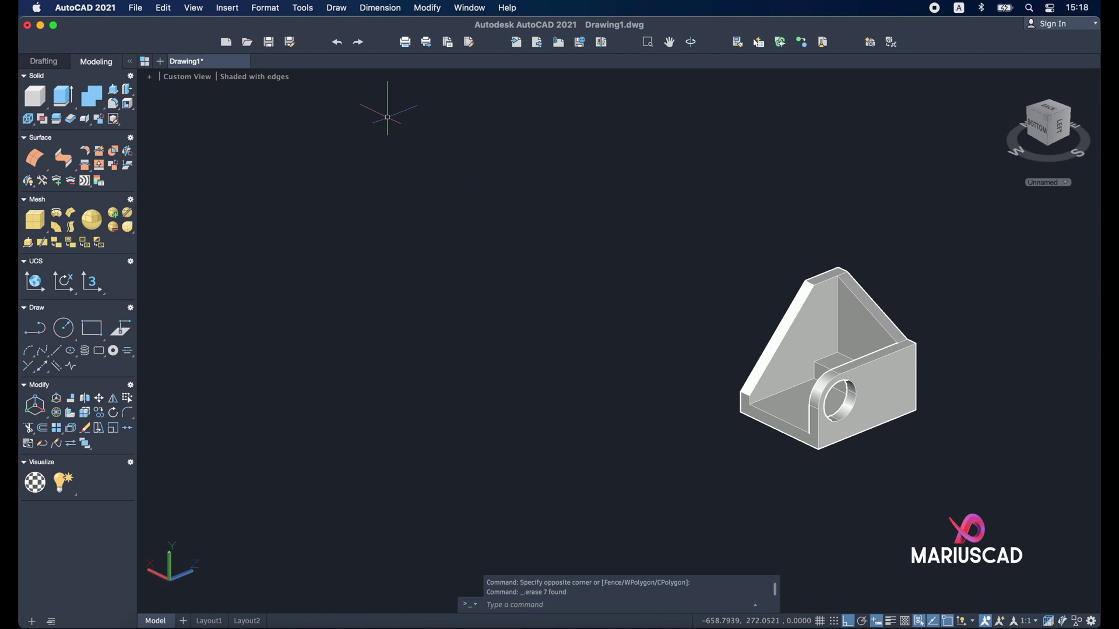
{"action": "middle_click_drag", "start_coordinate": [390, 118], "coordinate": [524, 151], "text": "shift"}
{"action": "middle_click_drag", "start_coordinate": [629, 357], "coordinate": [804, 355], "text": "shift"}
{"action": "scroll", "coordinate": [872, 377], "scroll_direction": "up", "scroll_amount": 2}
{"action": "middle_click_drag", "start_coordinate": [872, 377], "coordinate": [662, 355]}
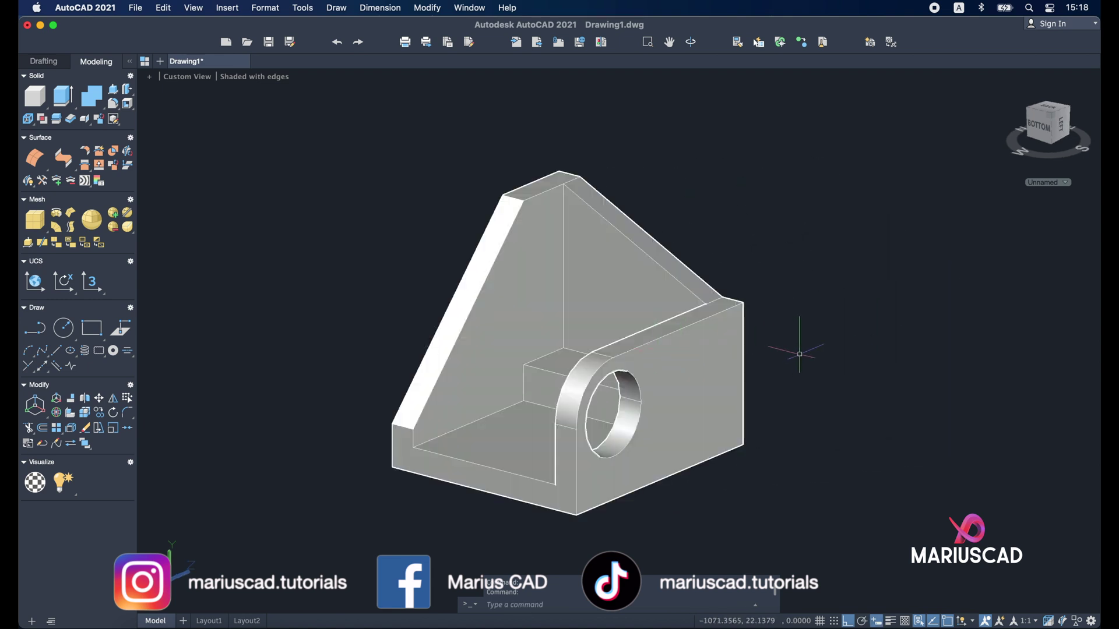